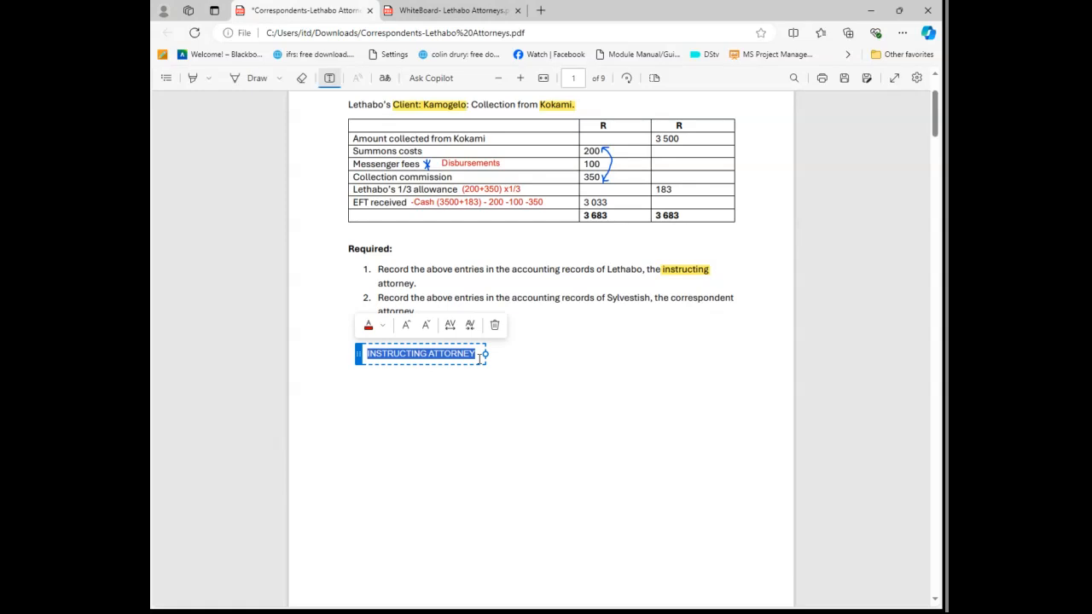
- Start a blue text note reading "STEP" on the line below the INSTRUCTING ATTORNEY heading
left_click(359, 388)
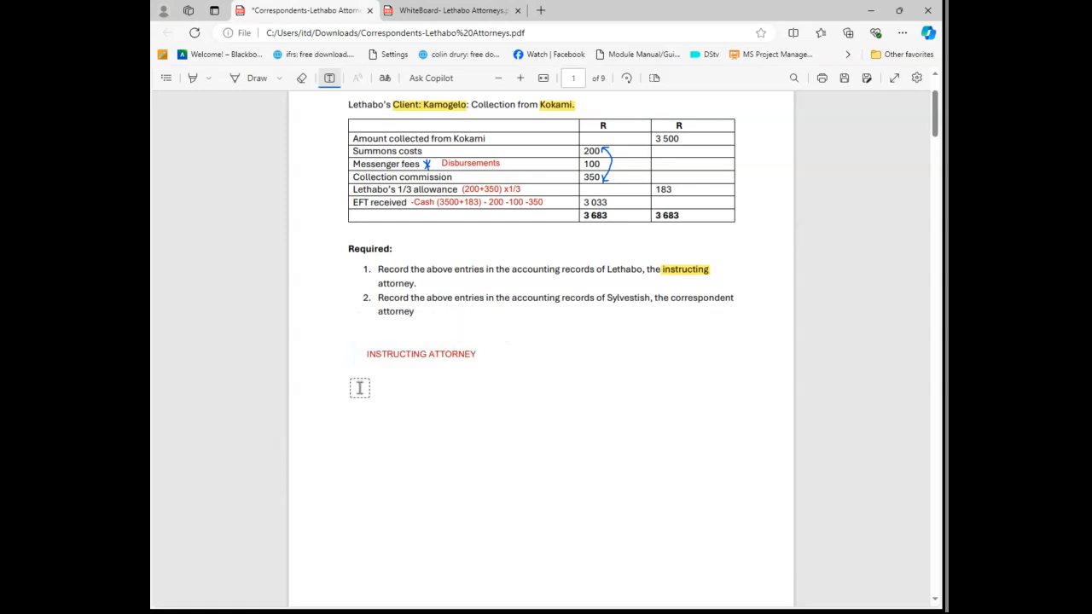
left_click(360, 388)
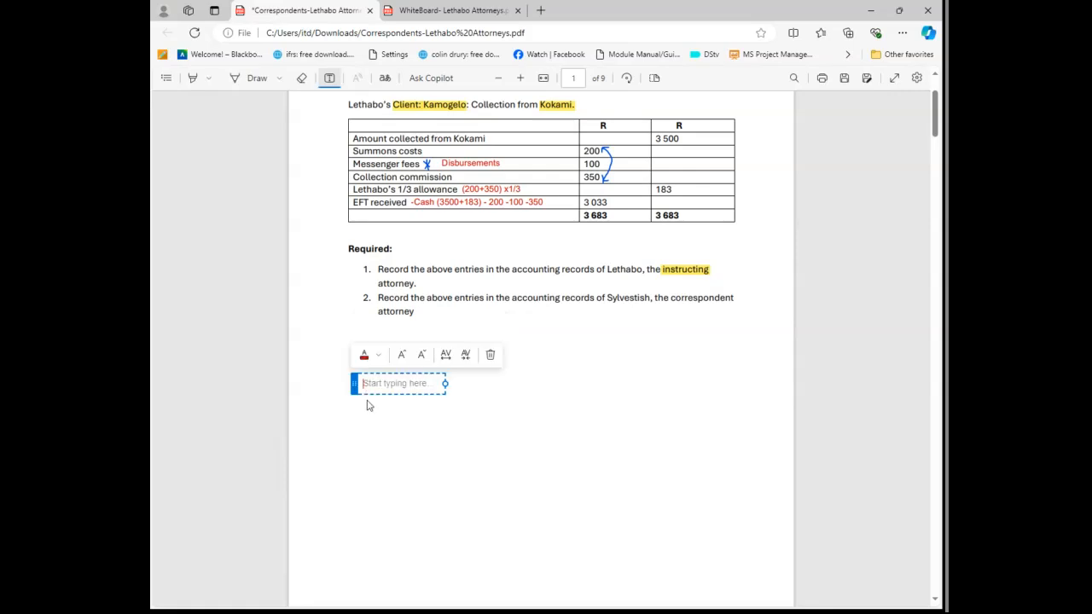
type("STEPS")
left_click(378, 357)
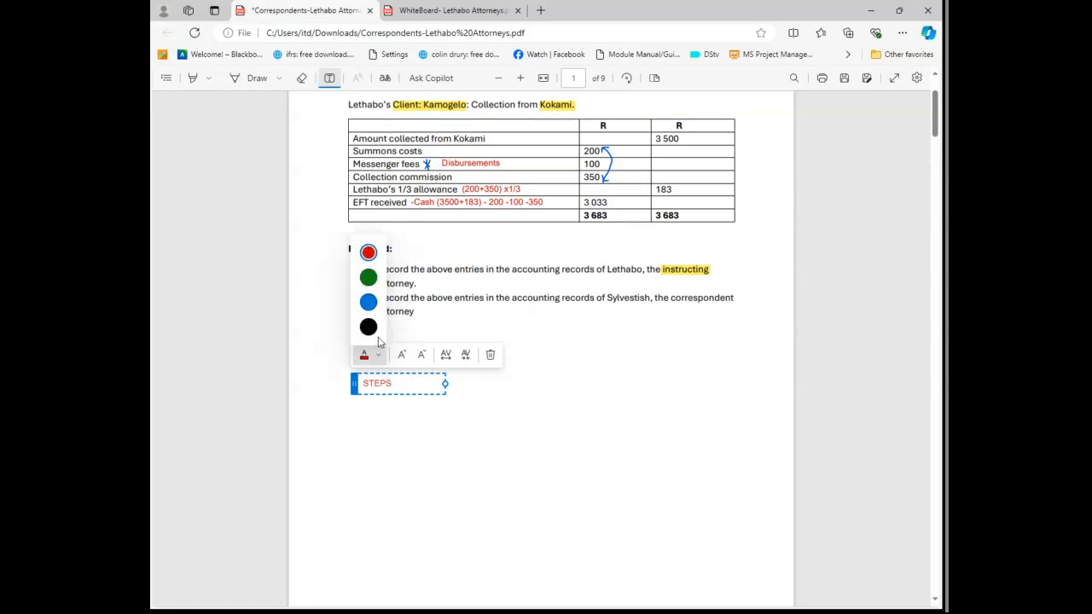
left_click(369, 303)
left_click(401, 386)
key("BackSpace")
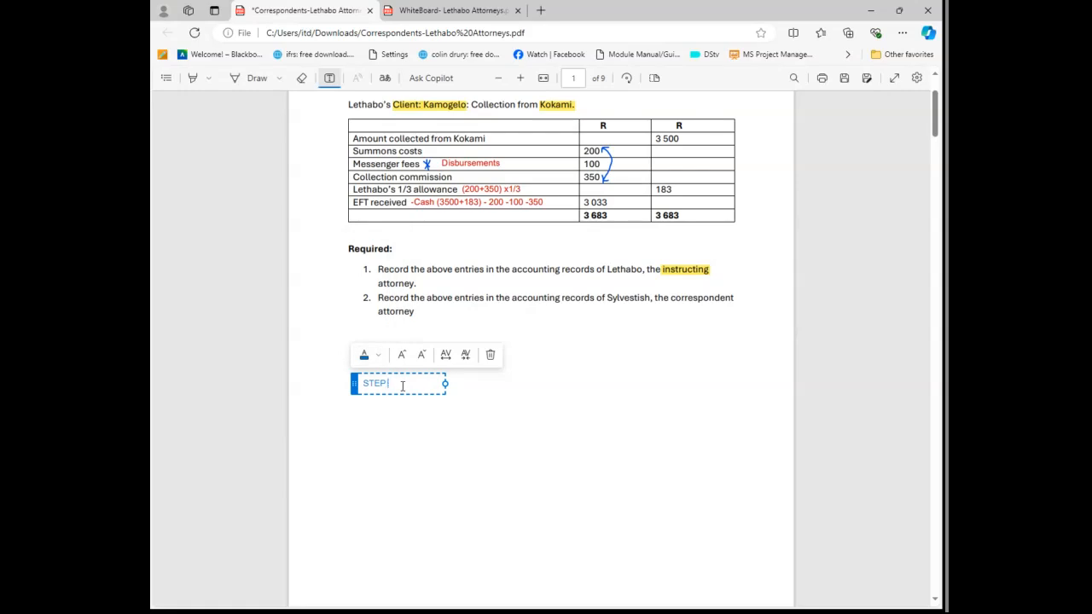
- Complete the blue note so it reads "STEP 1 : Record the Amount received(cash) : 3 033"
type("1 : RECORD")
key("BackSpace")
key("BackSpace")
key("BackSpace")
key("BackSpace")
key("BackSpace")
key("BackSpace")
type("Record the Amount rec")
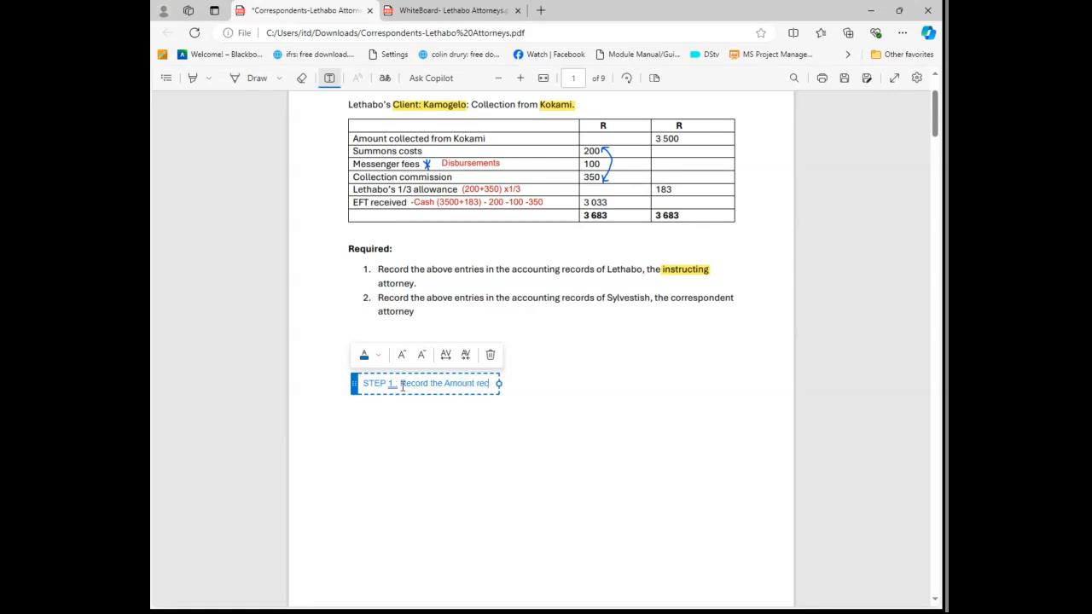
type("eived")
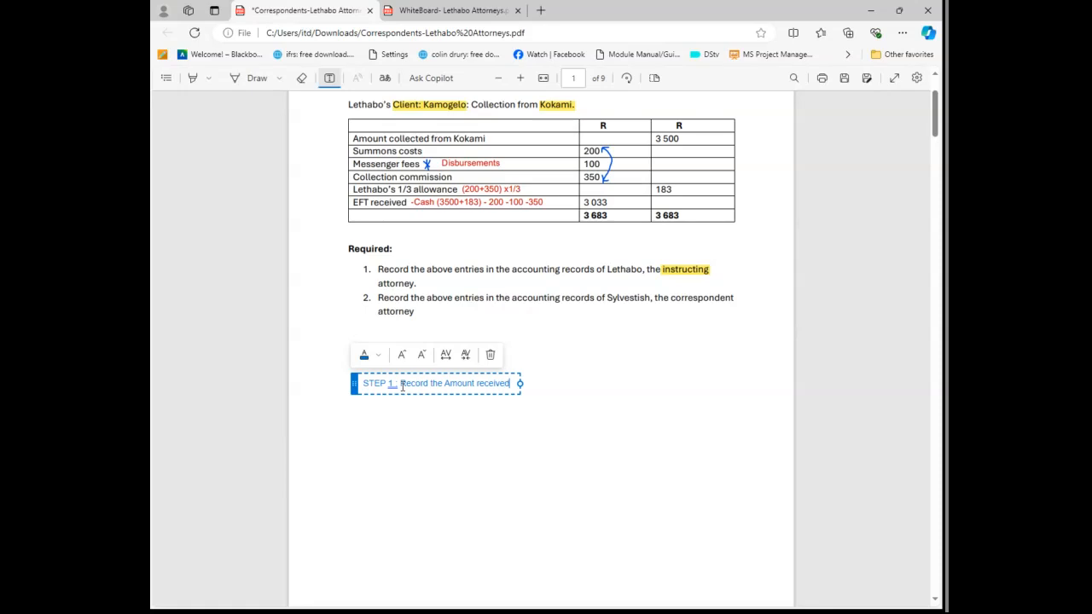
type("(cash)")
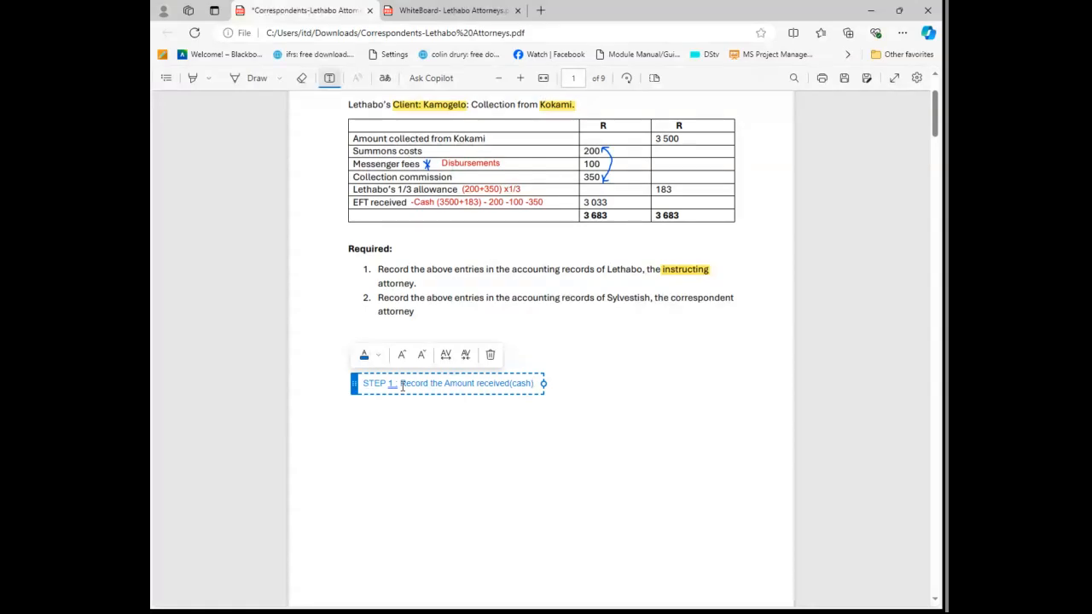
scroll(403, 387, "up", 1)
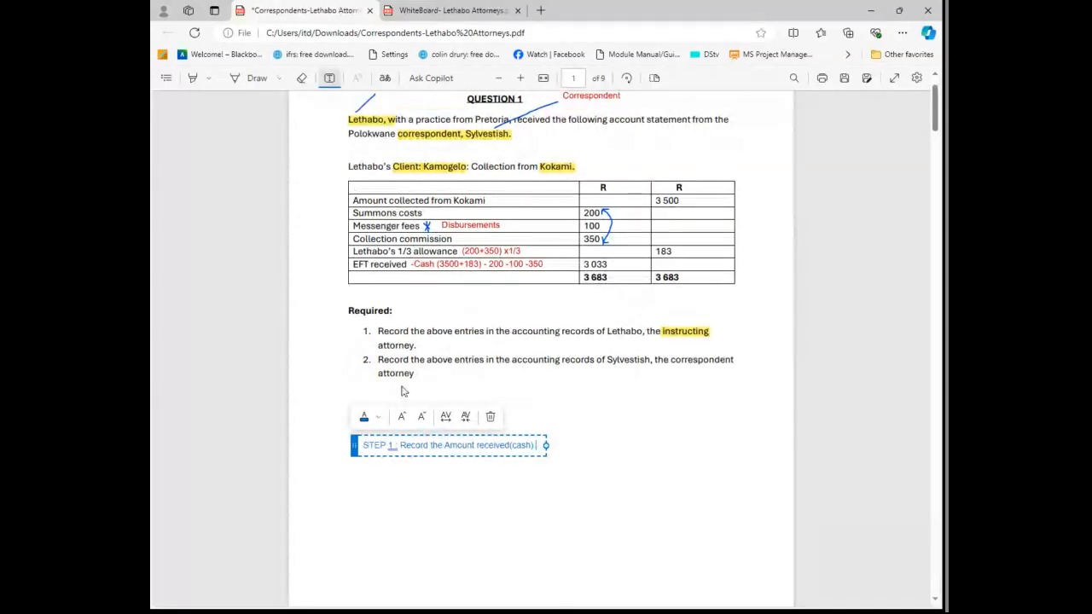
type(": 3 033")
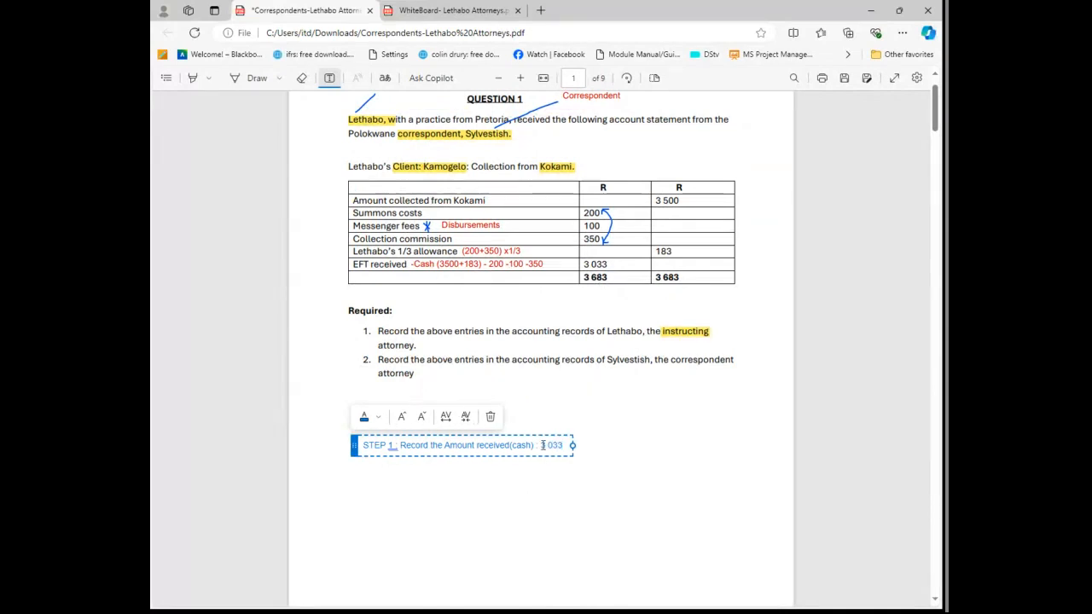
left_click(644, 467)
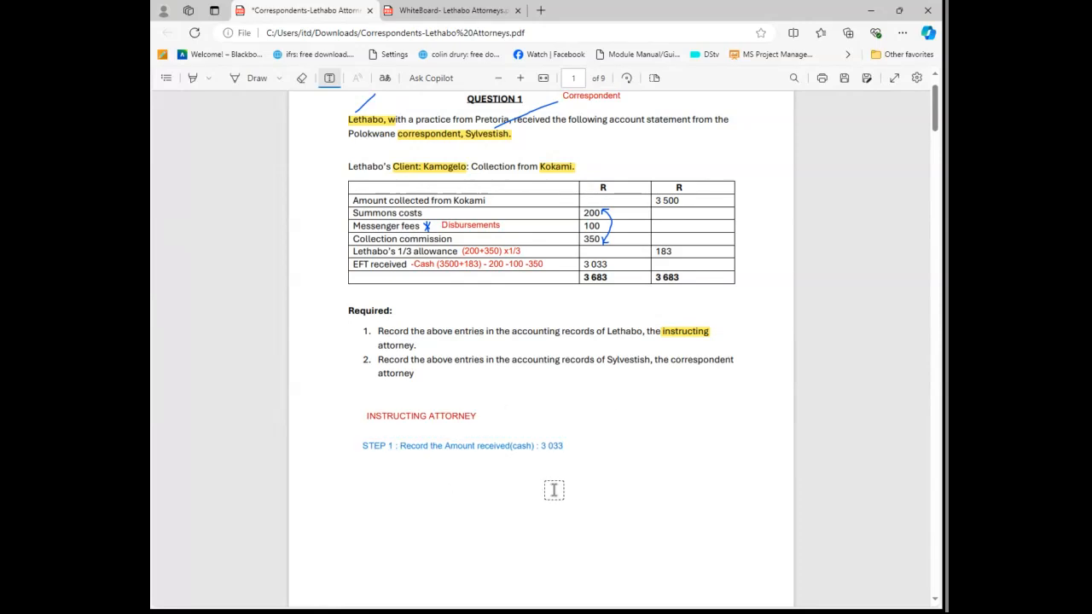
- Switch to the WhiteBoard PDF and add the text heading "INSTRUCTING ATTORNEY" at the top of page 1
scroll(560, 400, "down", 1)
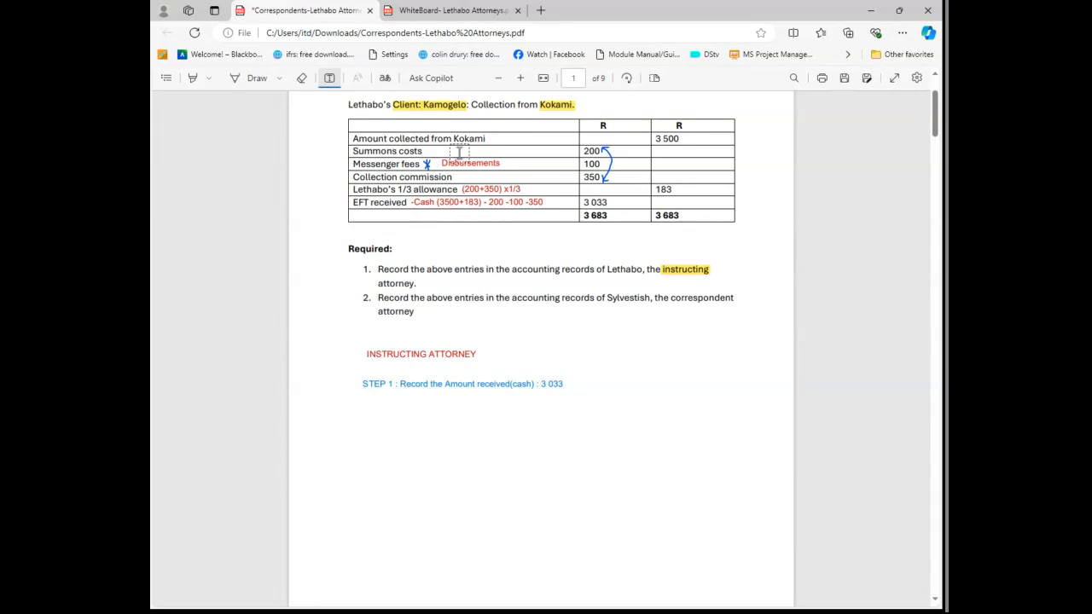
left_click(442, 11)
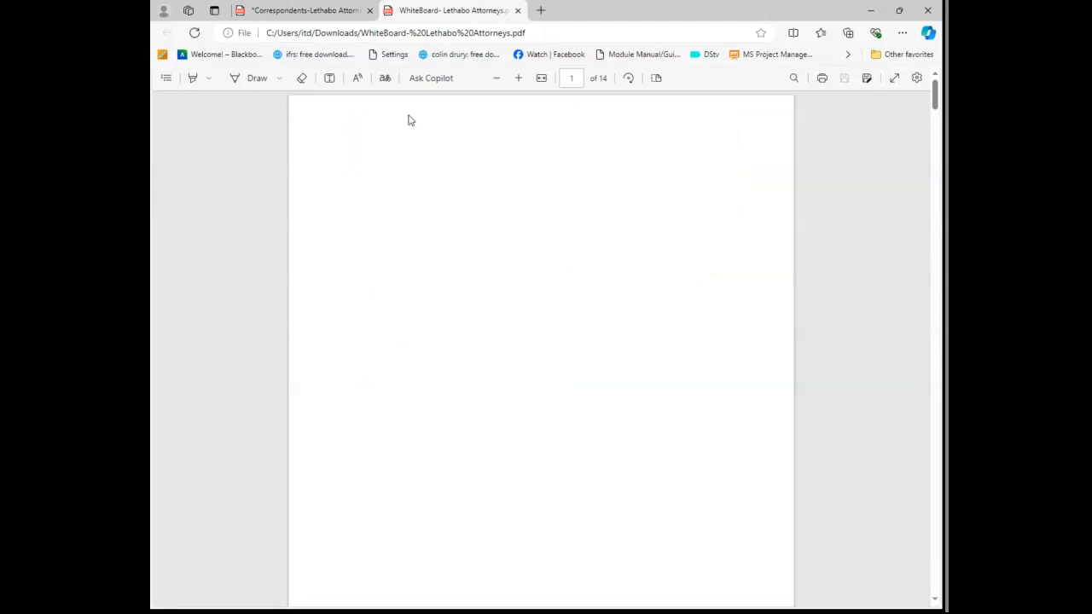
left_click(330, 77)
left_click(399, 117)
type("INSTRUCTING ATTORNEY")
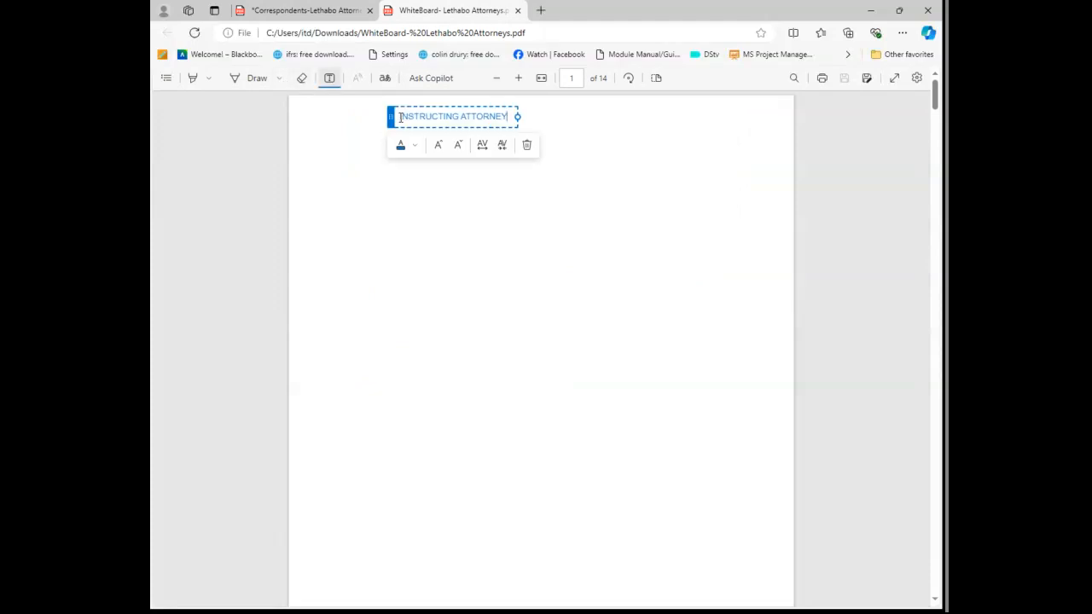
left_click(452, 266)
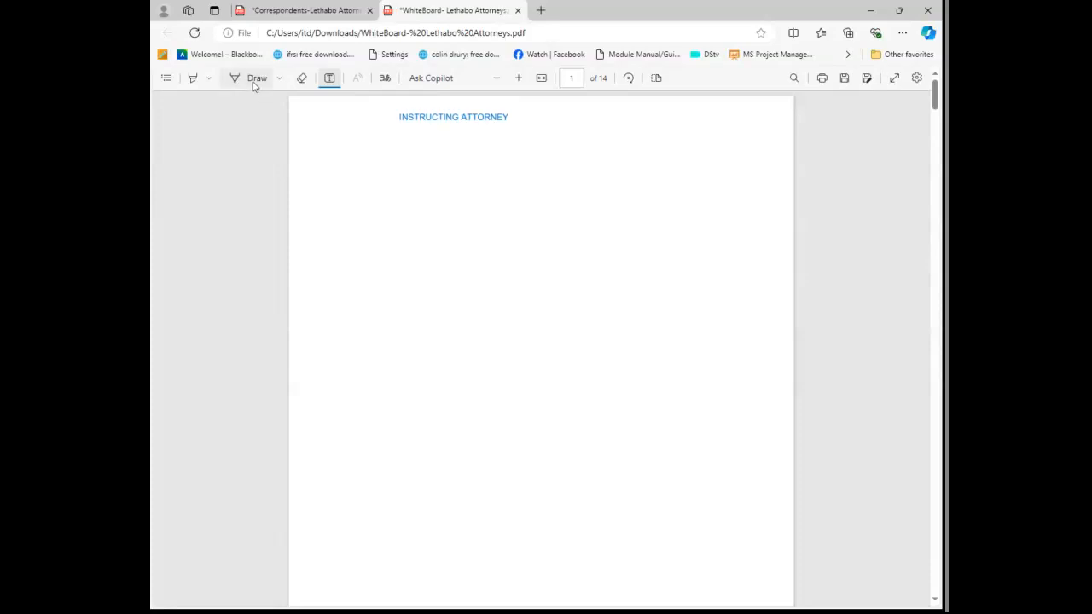
- Draw a blank T-account freehand below the heading and place a text box just above its horizontal line
left_click(248, 78)
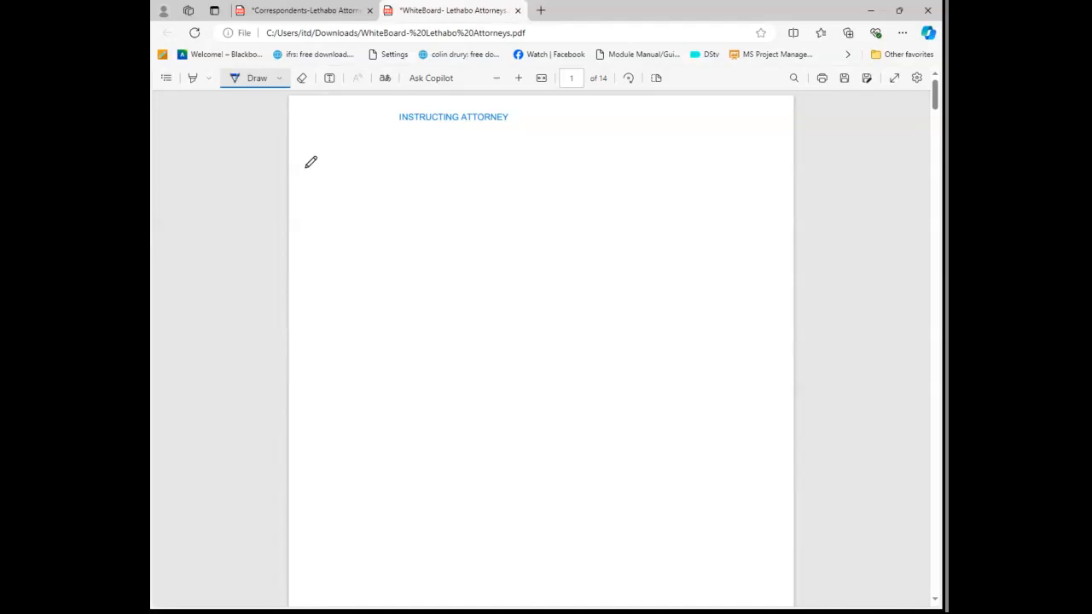
left_click_drag(306, 167, 762, 170)
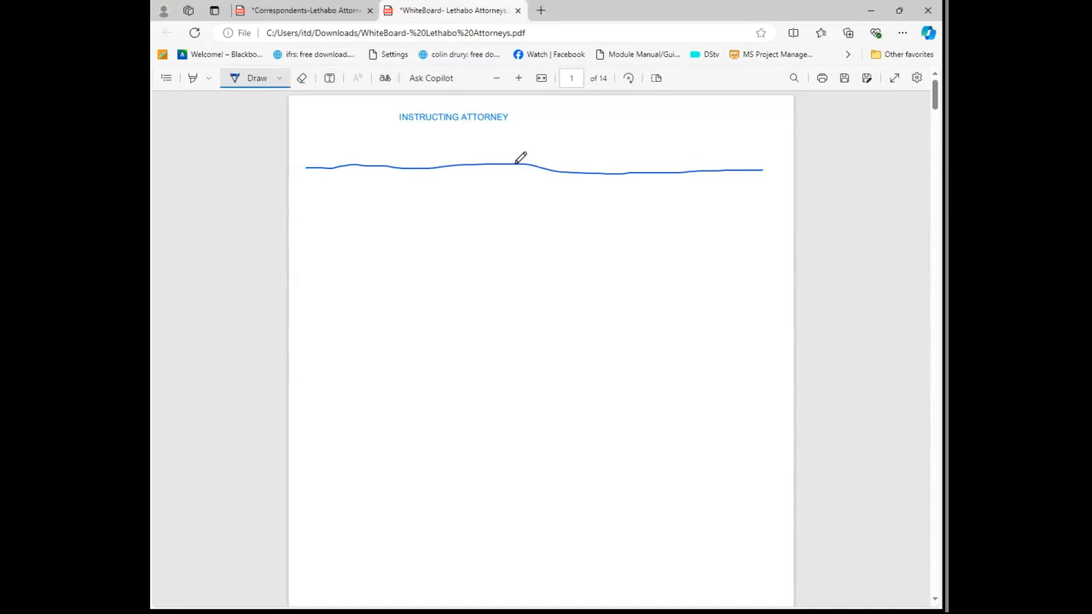
left_click_drag(516, 164, 522, 261)
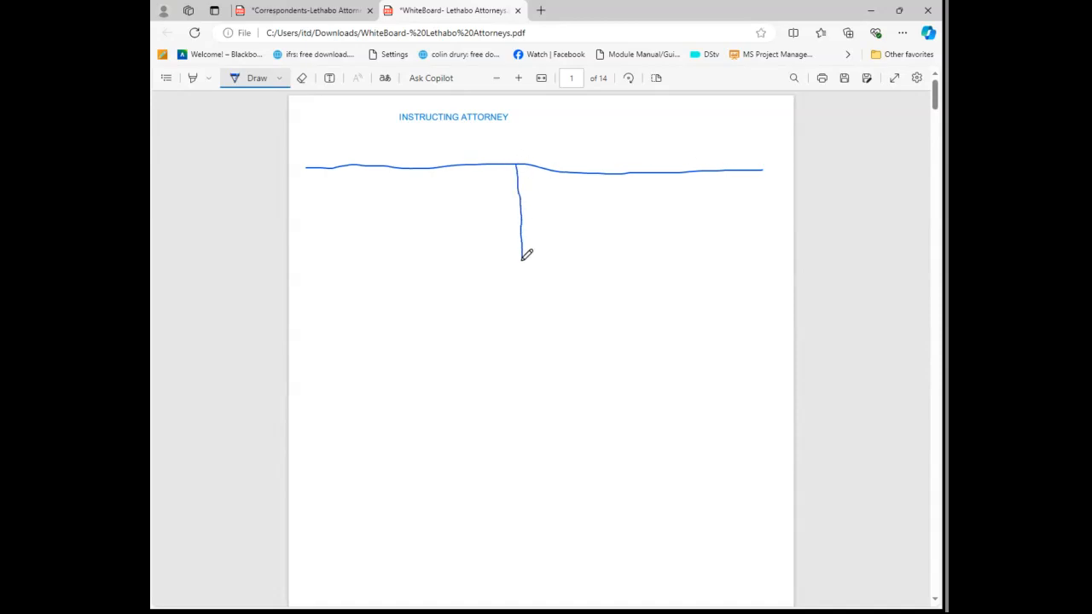
left_click(329, 77)
left_click(406, 155)
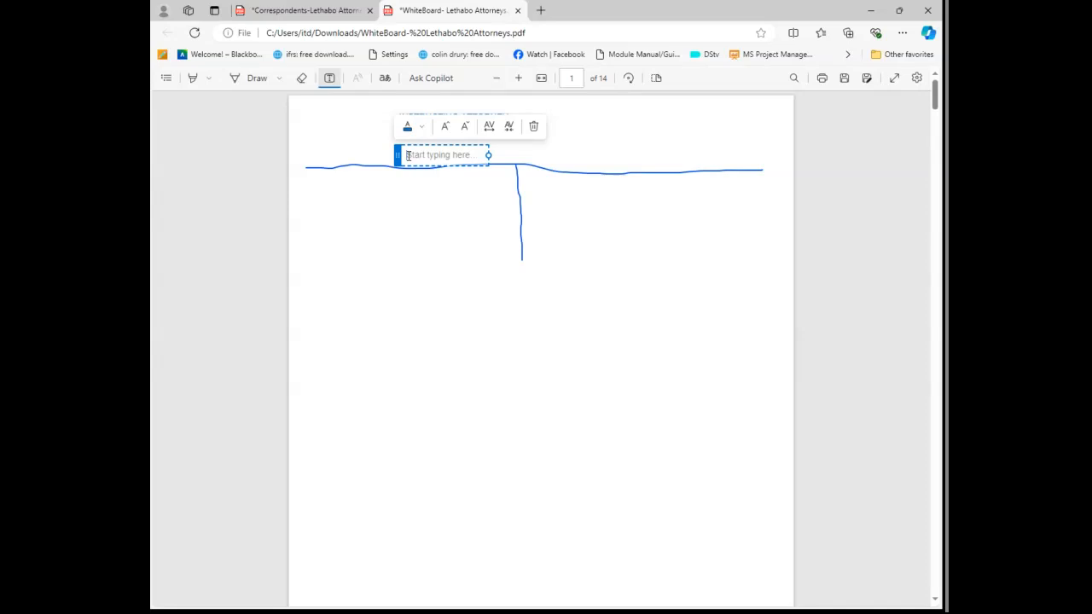
type("I")
type("ust")
type(" cashboo")
type("k")
type("/bank")
key("BackSpace")
key("BackSpace")
key("BackSpace")
key("BackSpace")
key("BackSpace")
key("BackSpace")
key("BackSpace")
key("BackSpace")
key("BackSpace")
key("BackSpace")
key("BackSpace")
key("BackSpace")
key("BackSpace")
key("BackSpace")
key("BackSpace")
key("BackSpace")
key("BackSpace")
key("BackSpace")
- Title the T-account "TRUST CASHBOOK/TRUST BANK" and label its left side "DR" and its right side "CR"
type("TRUST CASHBOOK/TRUST BANK")
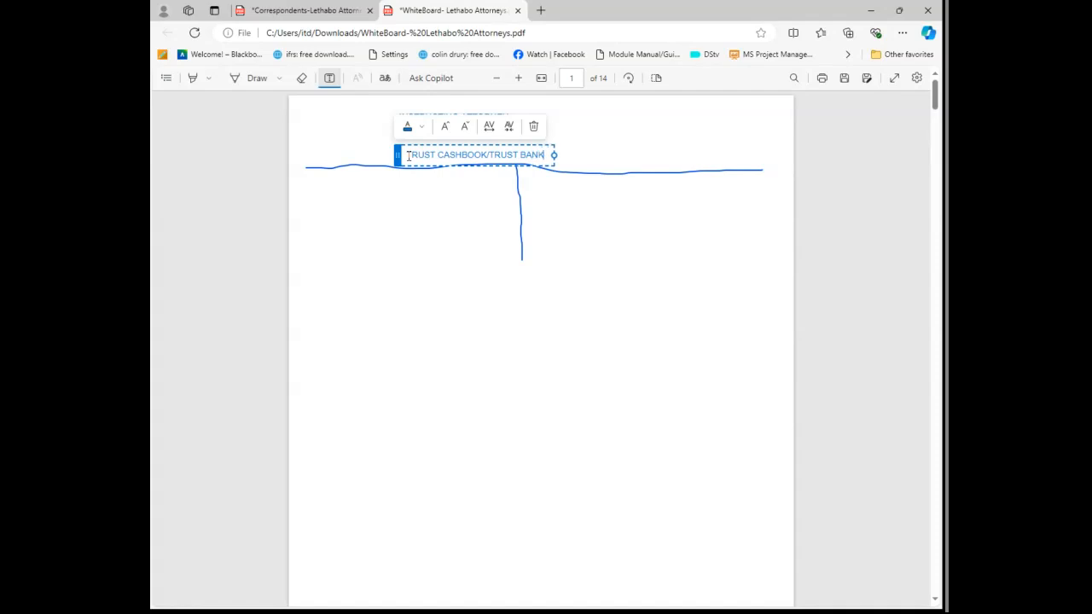
left_click(503, 324)
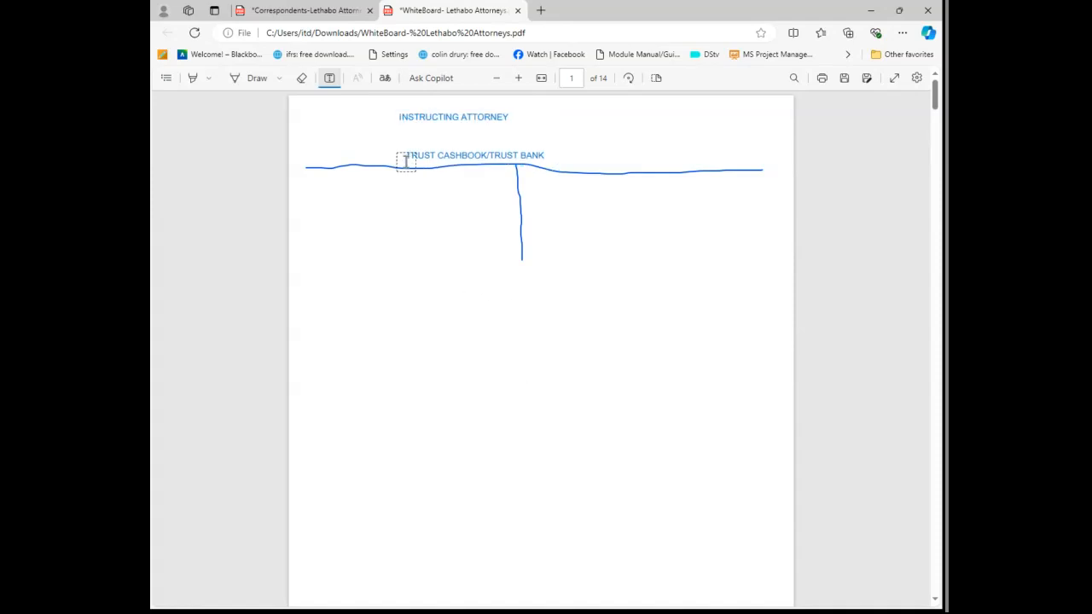
left_click(305, 154)
type("DR")
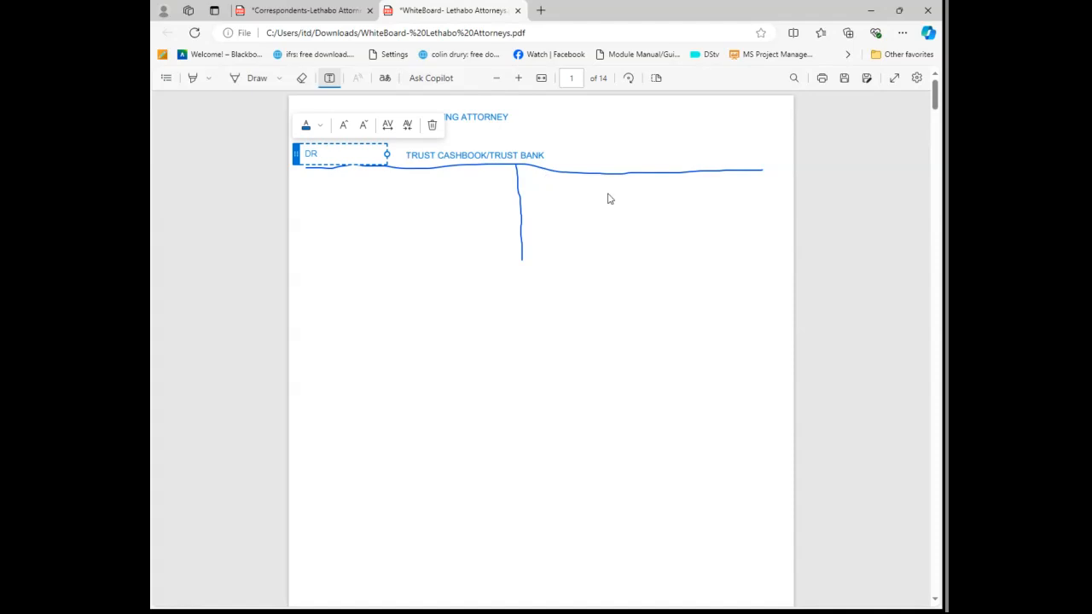
left_click(740, 158)
left_click(739, 159)
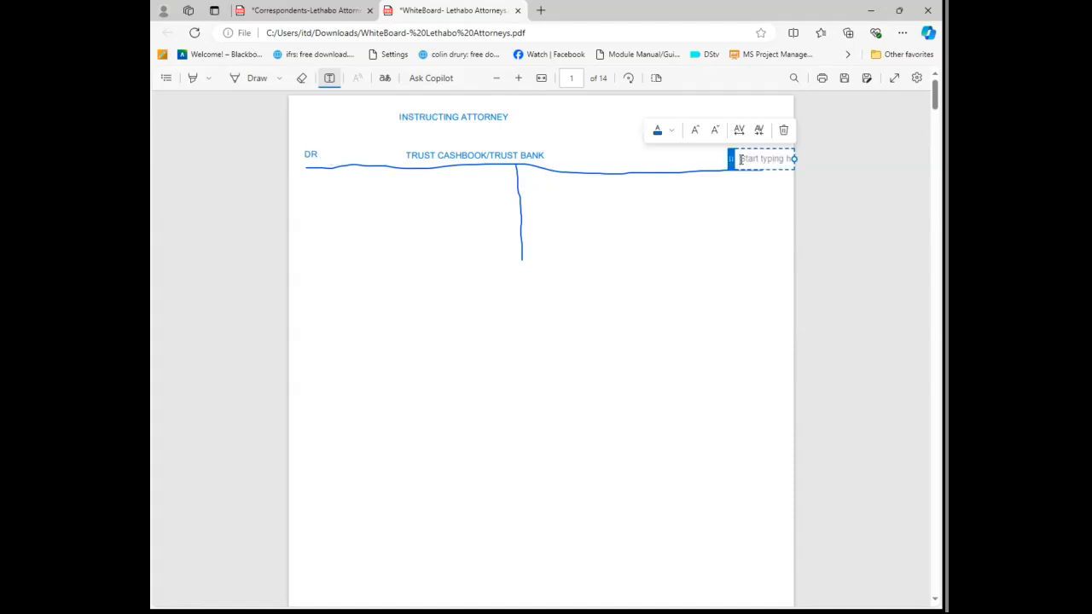
type("CR")
left_click(539, 232)
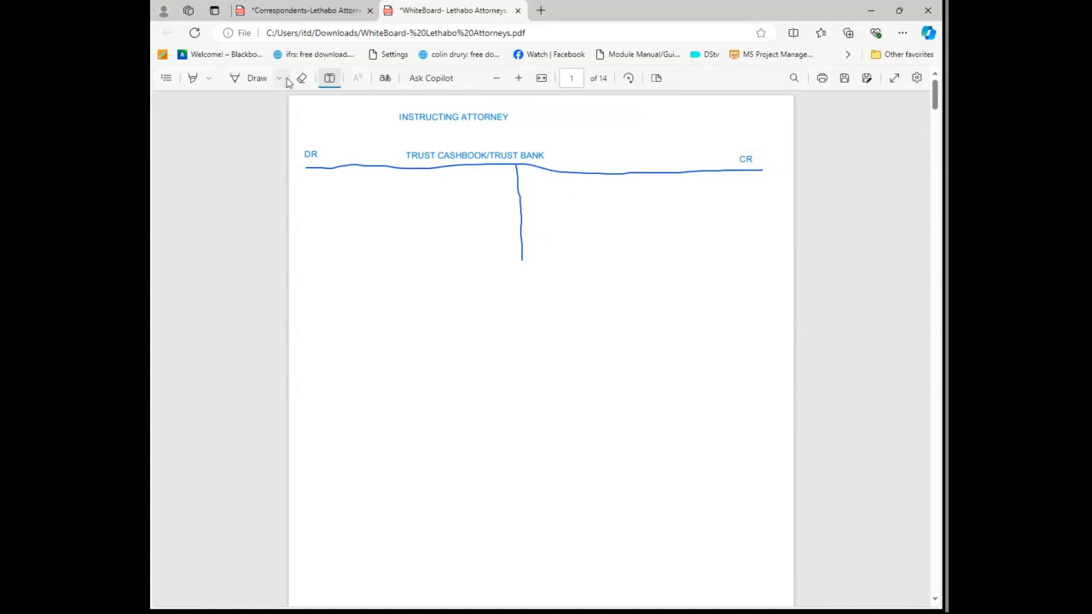
- Highlight the INSTRUCTING ATTORNEY heading on the whiteboard page in yellow
left_click(193, 79)
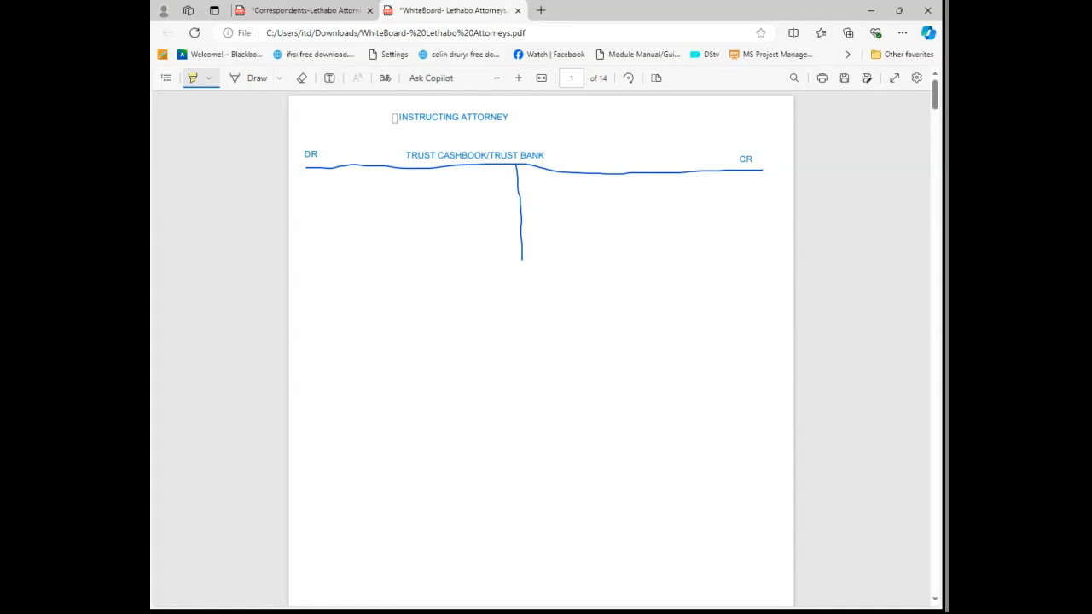
left_click_drag(397, 117, 511, 117)
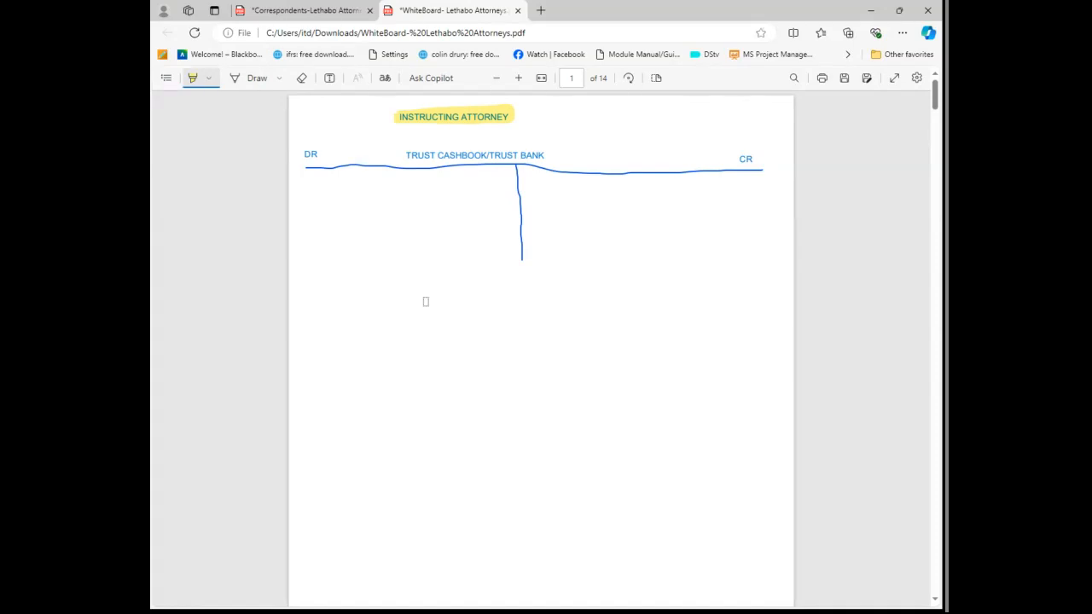
- Check the question in the Correspondents PDF, and draw a second T-account below the trust cashbook account in the WhiteBoard PDF
left_click(308, 11)
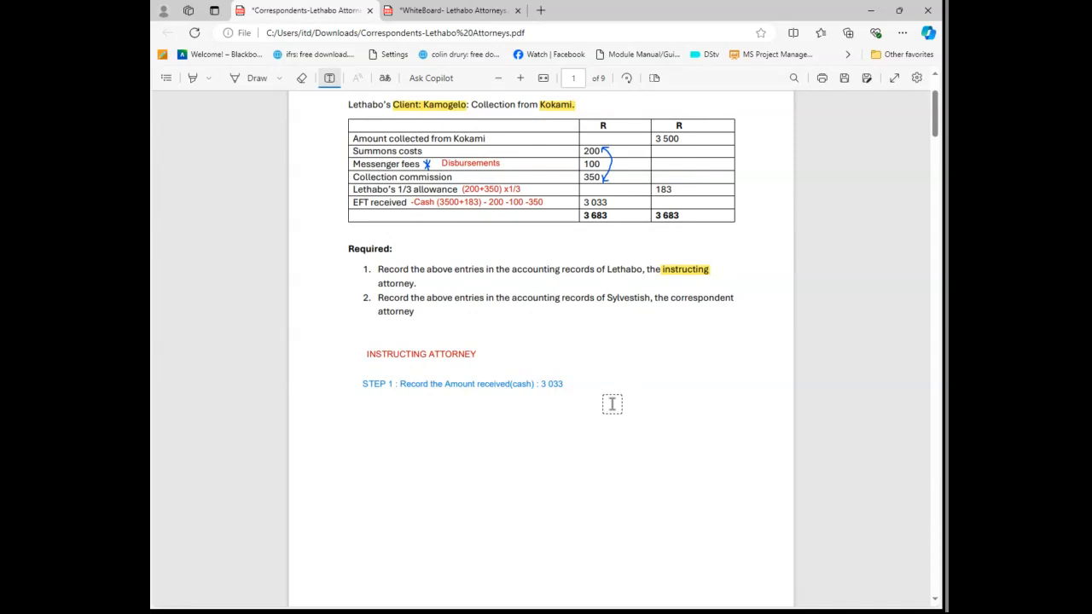
scroll(550, 249, "up", 3)
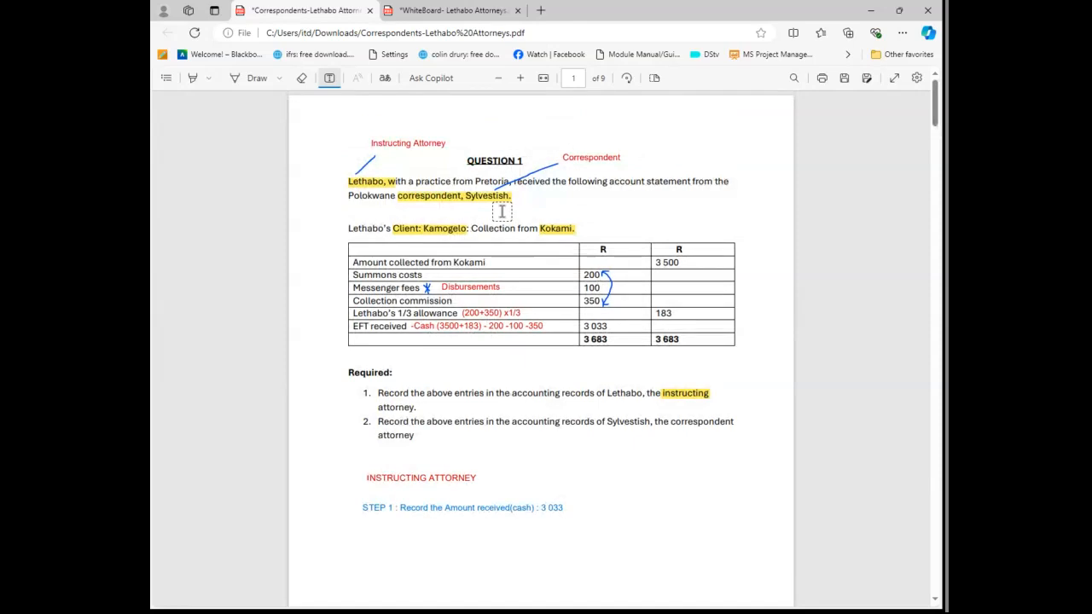
left_click(470, 21)
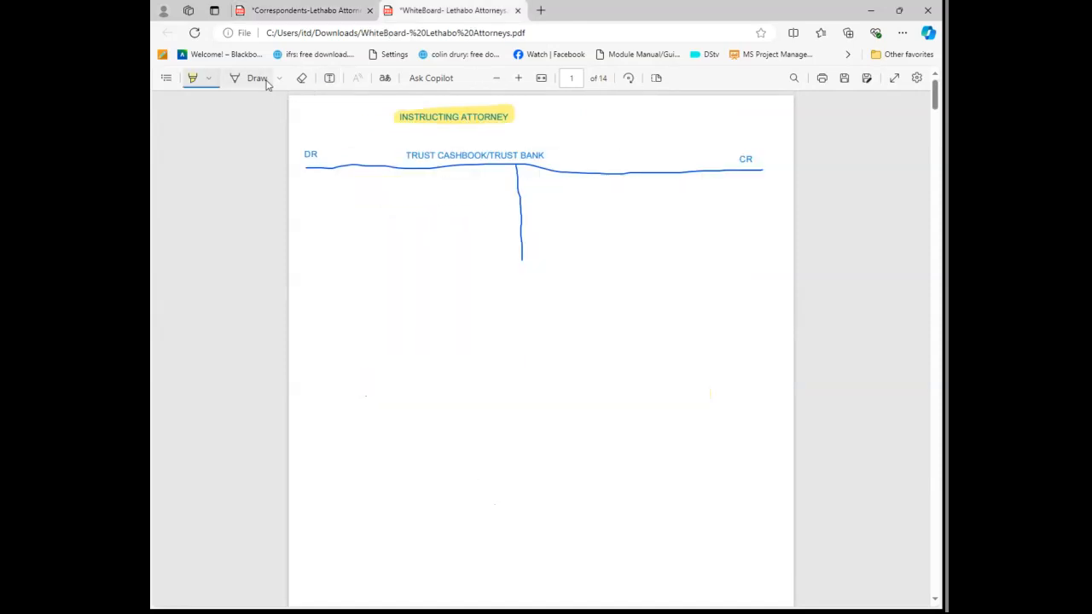
left_click(264, 82)
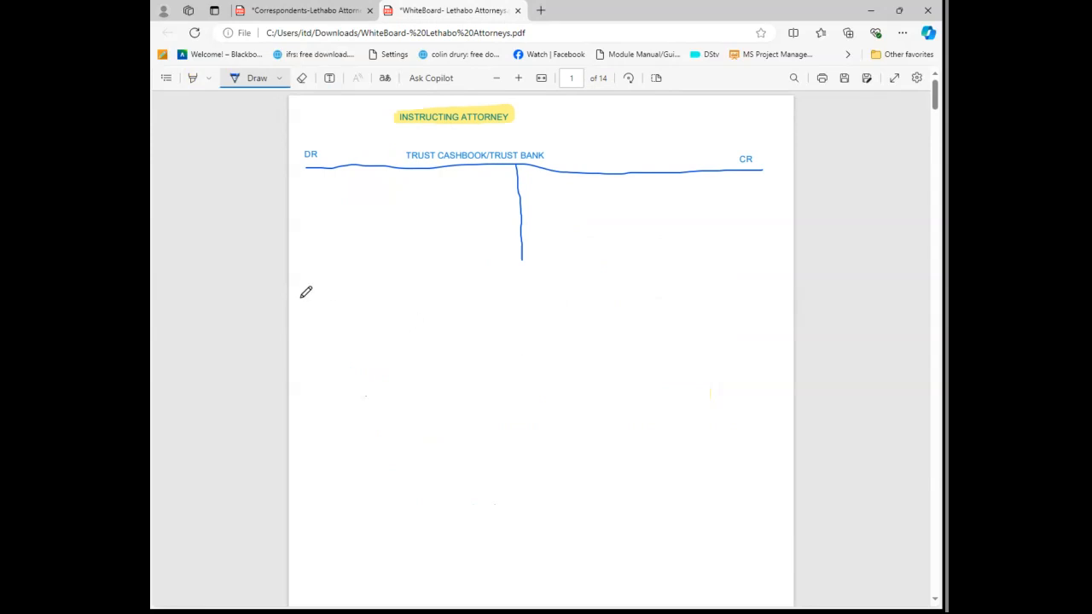
left_click_drag(298, 297, 778, 296)
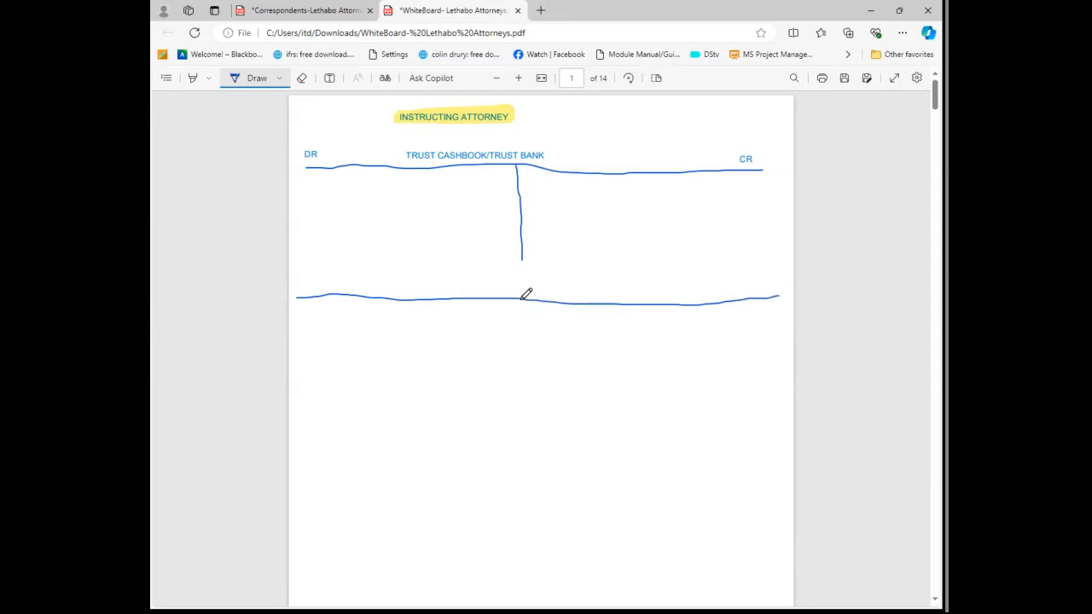
left_click_drag(523, 298, 524, 378)
- Title the second T-account "CORRESPONDENT:SYLVESTISH:TRUST" just above its horizontal line
left_click(330, 79)
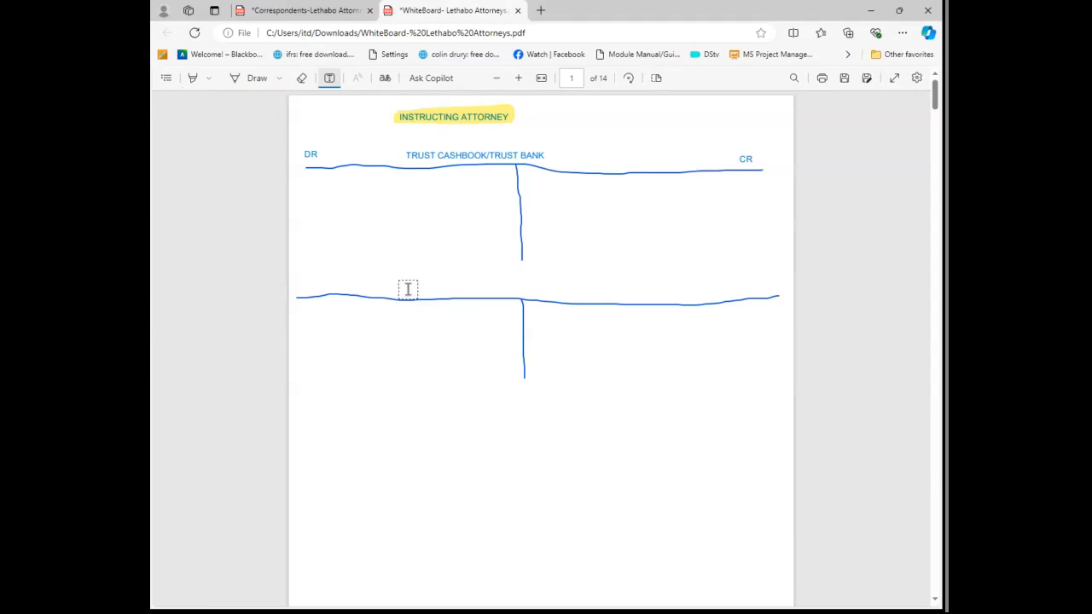
left_click(405, 285)
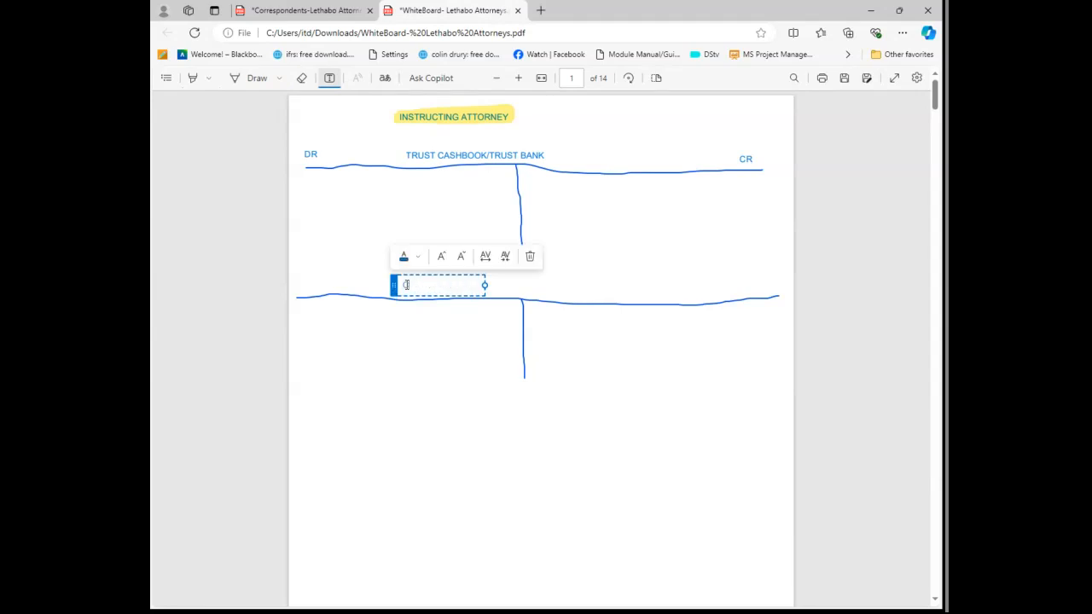
type("DR")
type("RESPO")
type("NDENT")
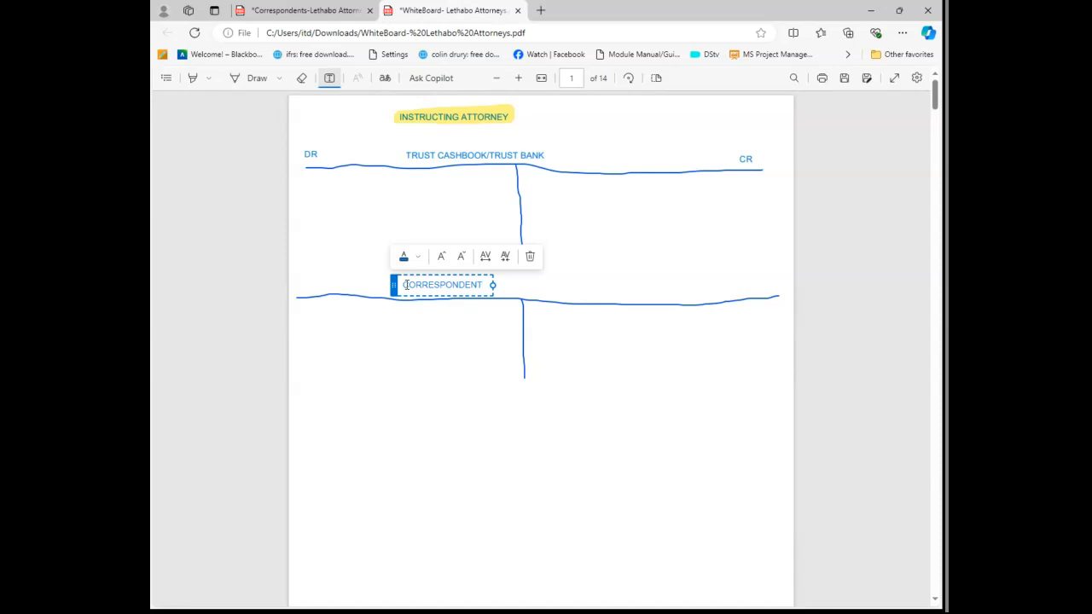
type(" SYLVESTISH")
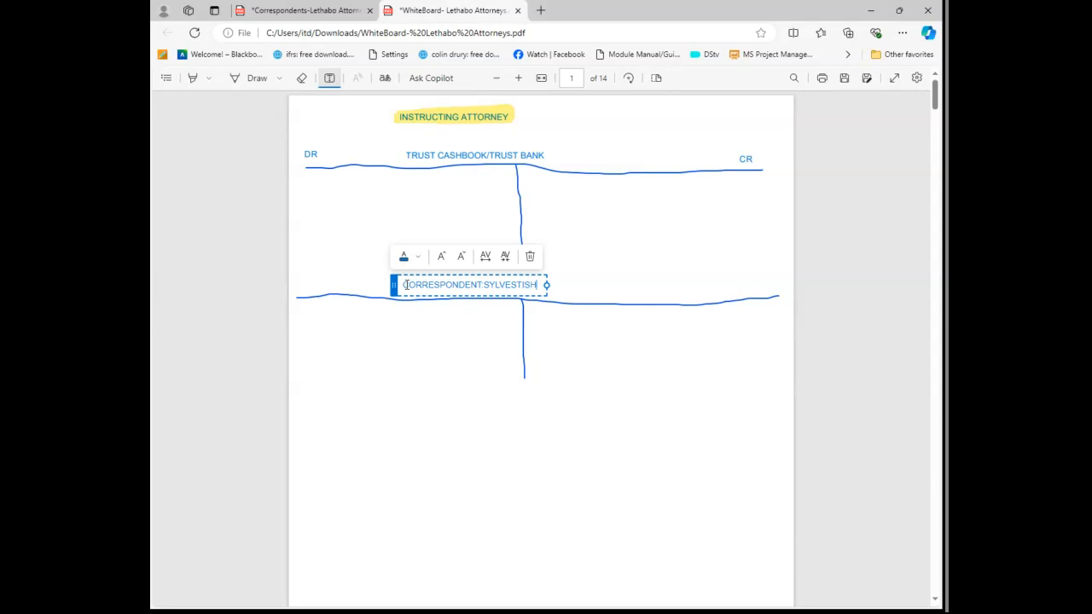
key("ctrl+a")
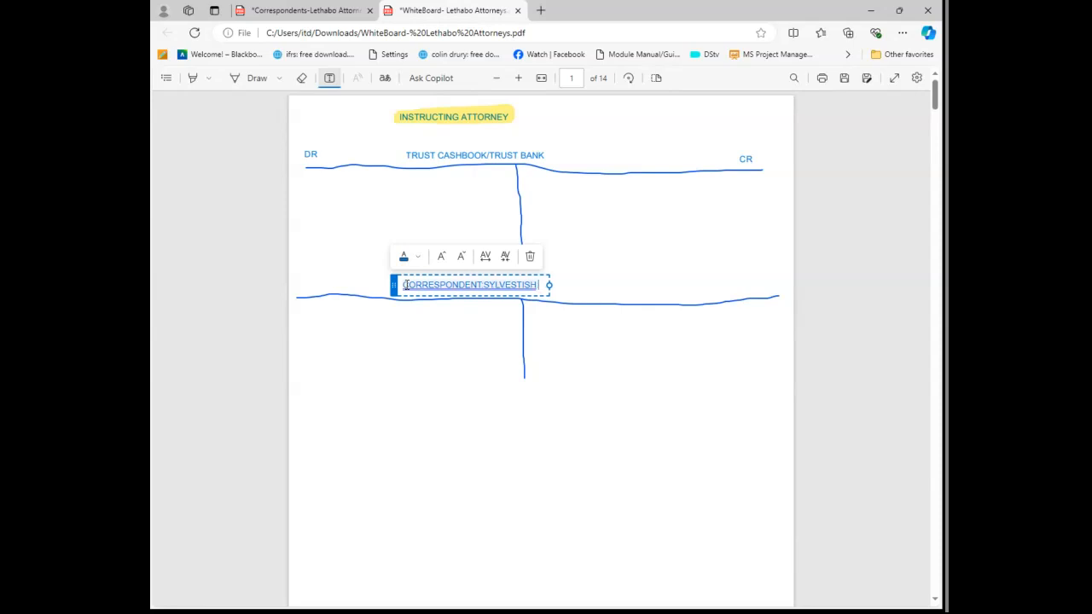
type("TRUST")
left_click(673, 362)
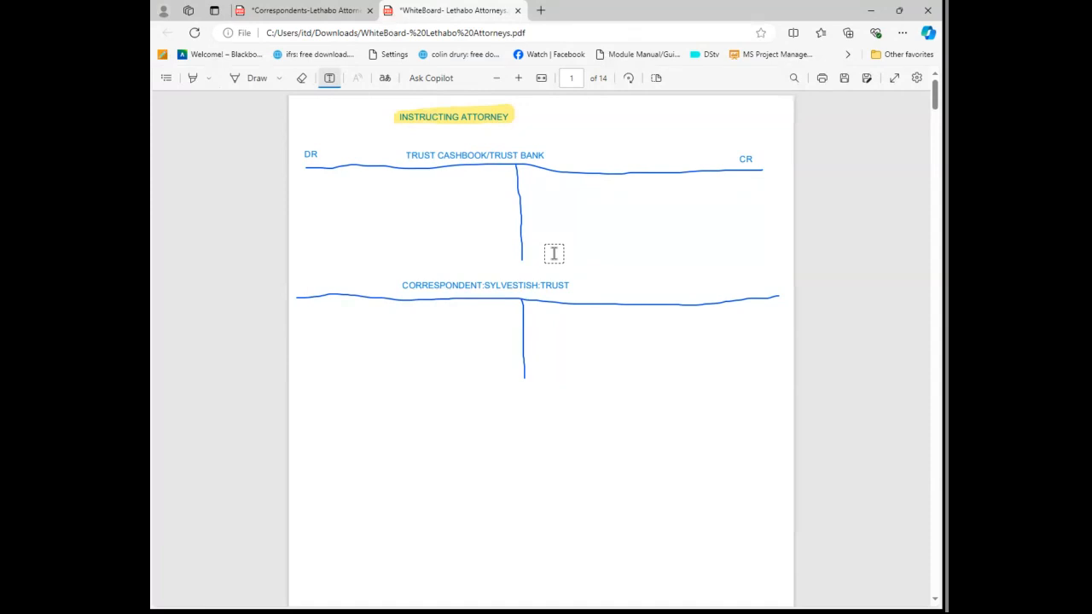
- Label the correspondent trust account's left side "DR" and its right side "CR"
left_click(304, 281)
type("DR")
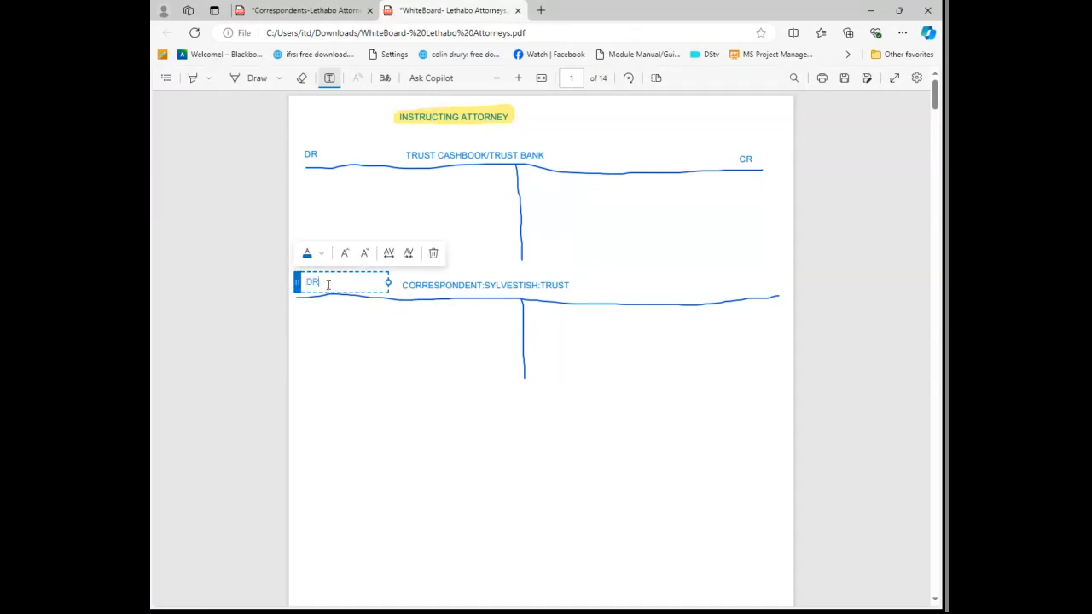
left_click(759, 284)
left_click(759, 284)
type("CR")
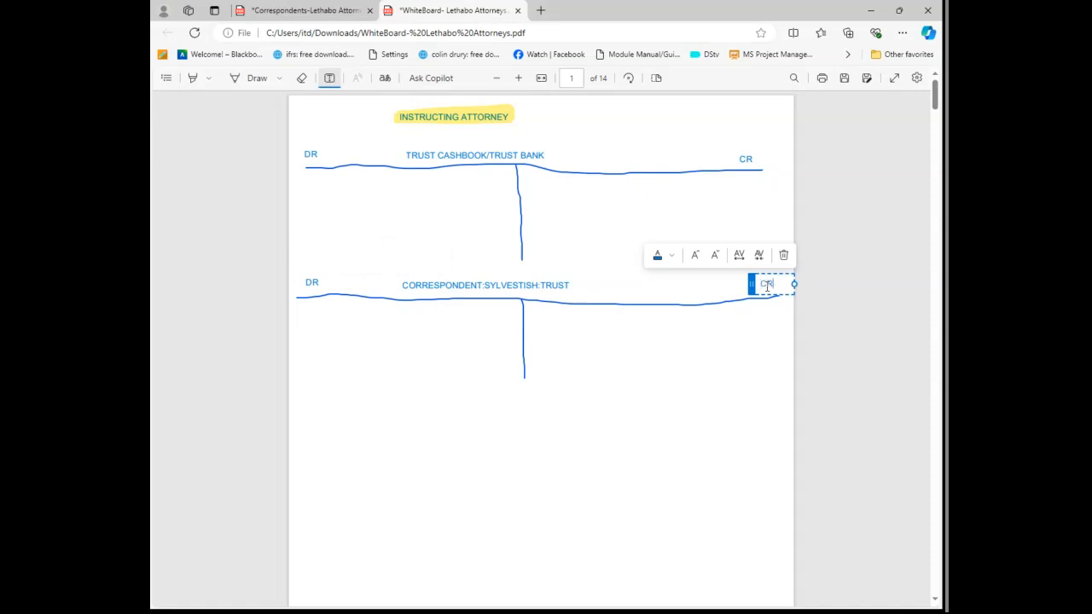
left_click(731, 451)
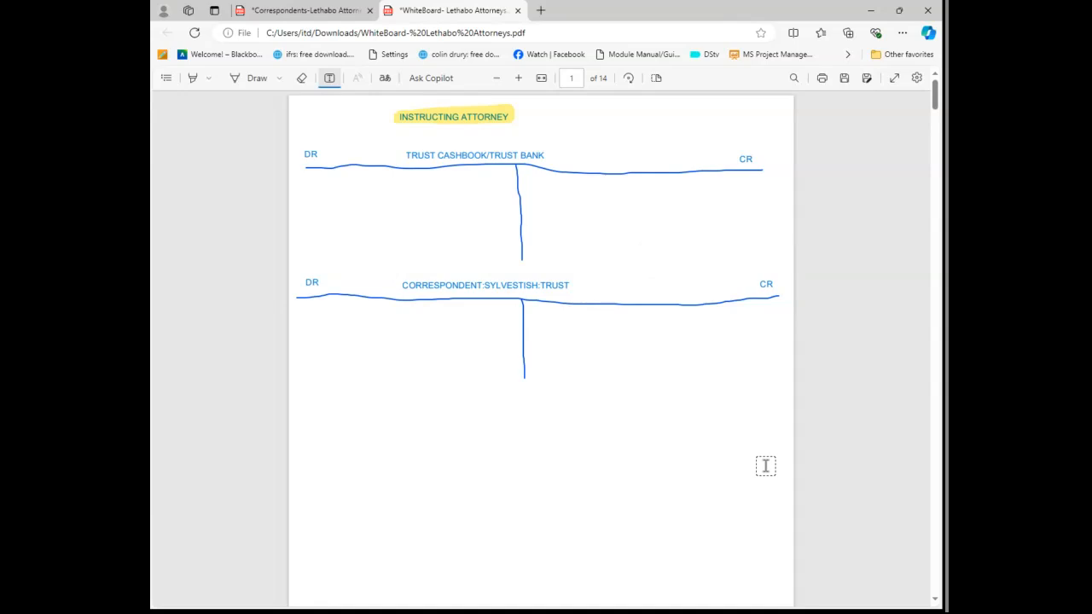
- Draw up arrows beside the cashbook's DR and the correspondent account's CR, and down arrows beside the cashbook's CR and the correspondent account's DR
left_click(256, 79)
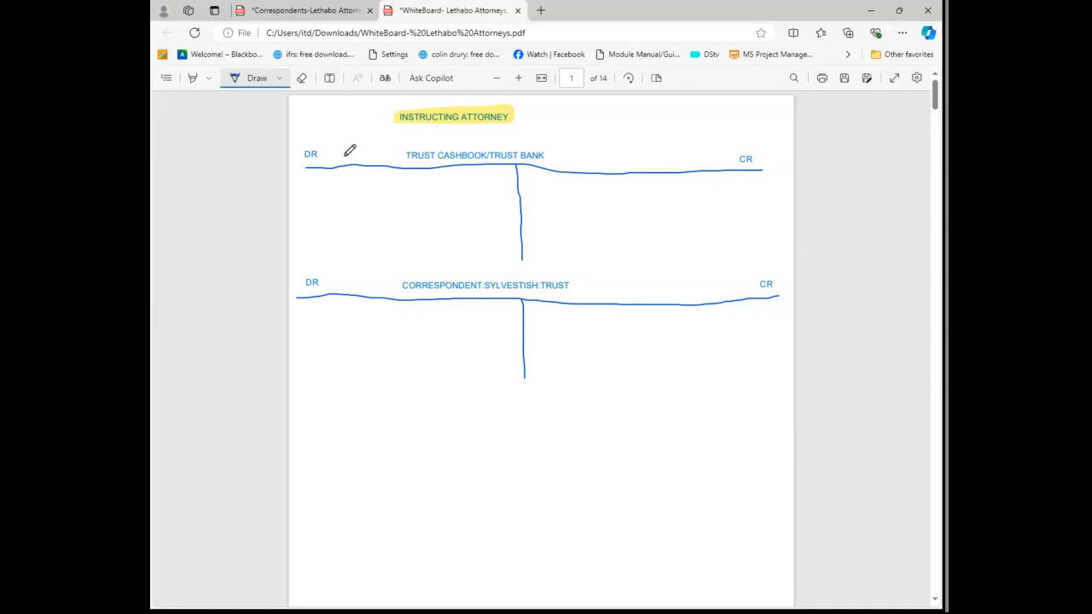
left_click_drag(346, 156, 351, 141)
mouse_move(693, 144)
left_mouse_down()
mouse_move(699, 161)
mouse_move(686, 156)
left_mouse_up()
left_click_drag(709, 299, 704, 294)
left_click_drag(708, 287, 715, 293)
mouse_move(352, 264)
left_mouse_down()
mouse_move(354, 288)
mouse_move(345, 277)
left_mouse_up()
left_click_drag(353, 288, 365, 279)
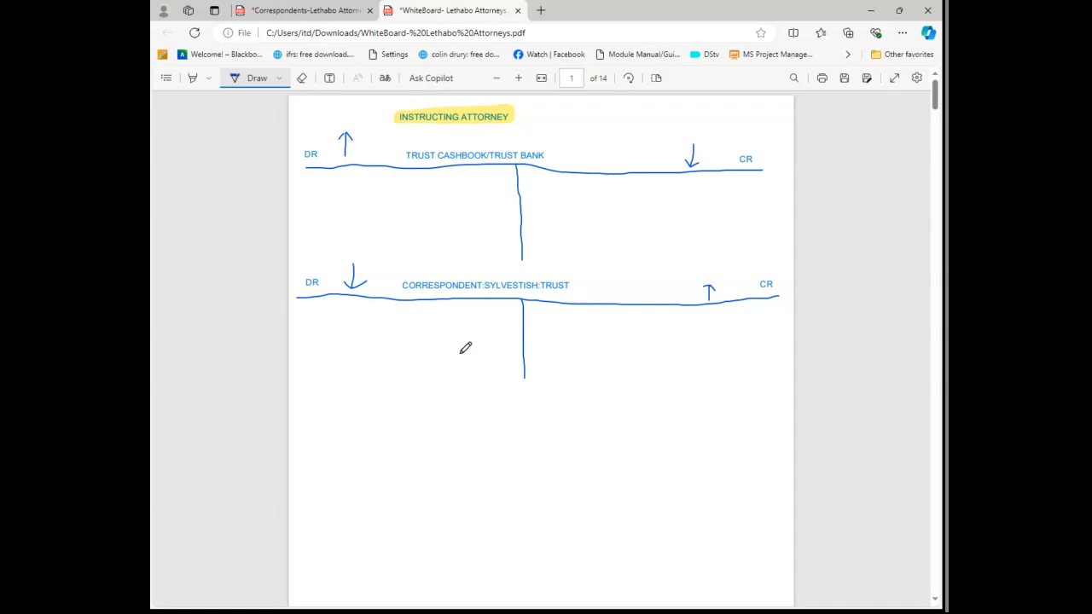
- Place an empty text box for an entry on the debit side of the trust cashbook account
left_click(329, 78)
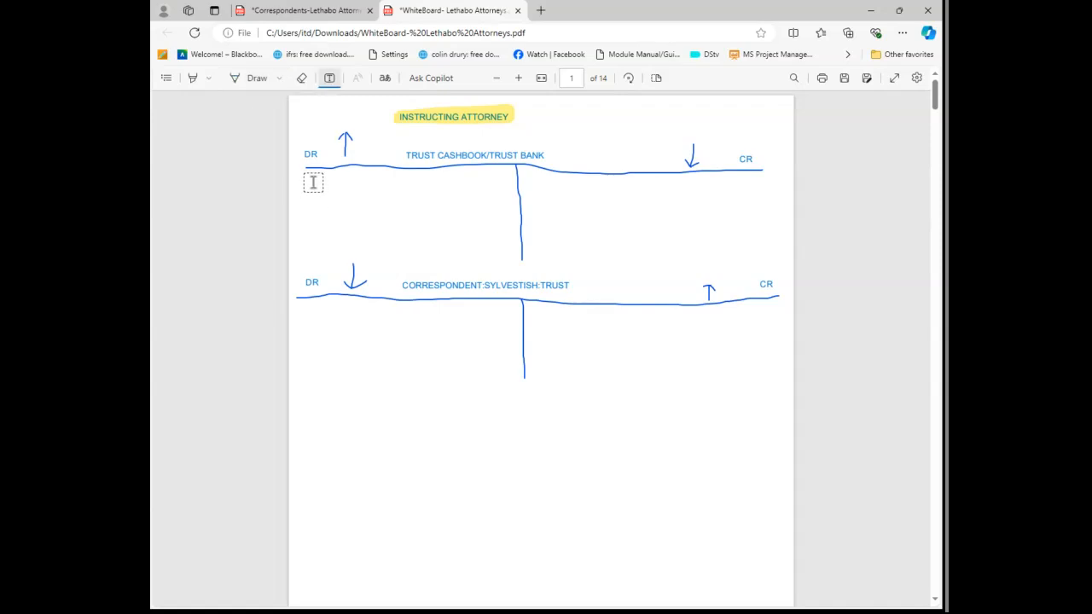
left_click(311, 183)
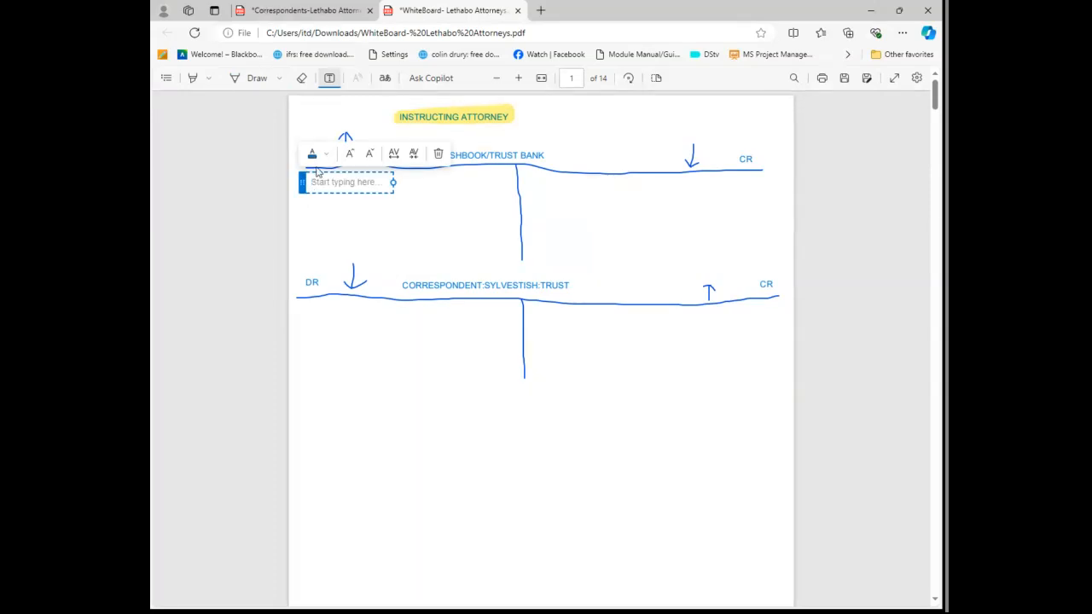
type("cORRESPONDENT:SY")
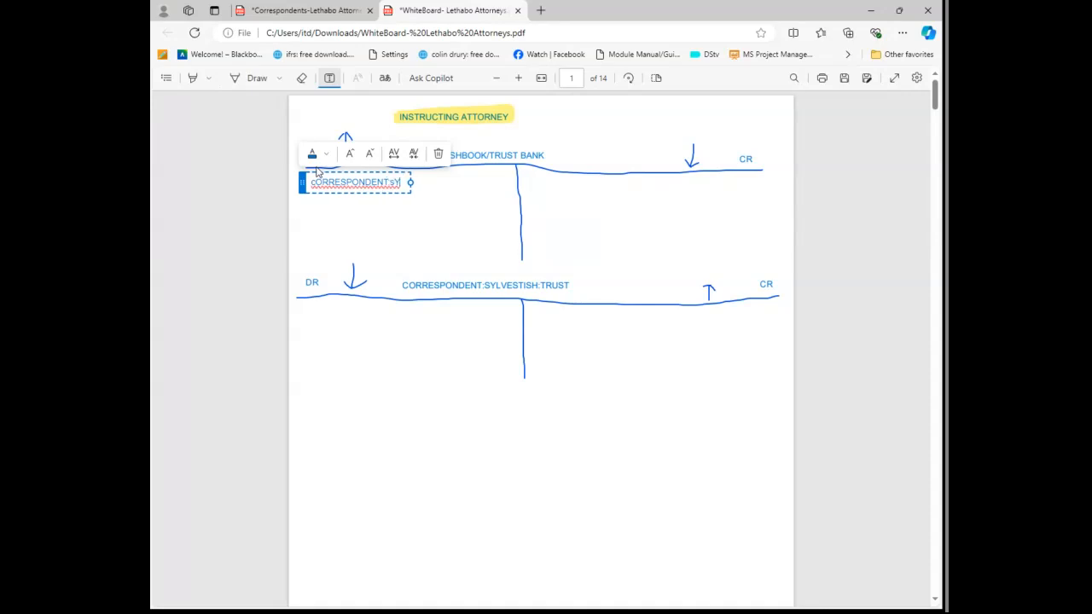
key("BackSpace")
key("BackSpace")
key("BackSpace")
key("BackSpace")
key("BackSpace")
key("BackSpace")
key("BackSpace")
key("BackSpace")
key("BackSpace")
key("BackSpace")
key("BackSpace")
key("BackSpace")
key("BackSpace")
key("BackSpace")
key("BackSpace")
key("BackSpace")
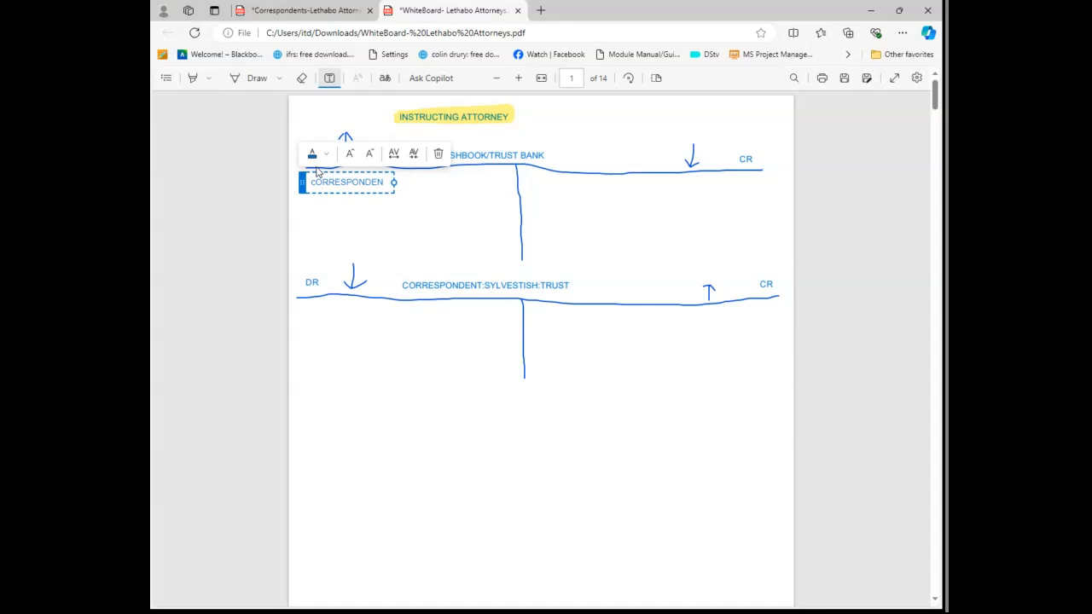
- Enter "Correspondent:Sylvestish-Trust 3 033" as the trust cashbook's debit entry and colour the text red
type("Correspondent:Sylve")
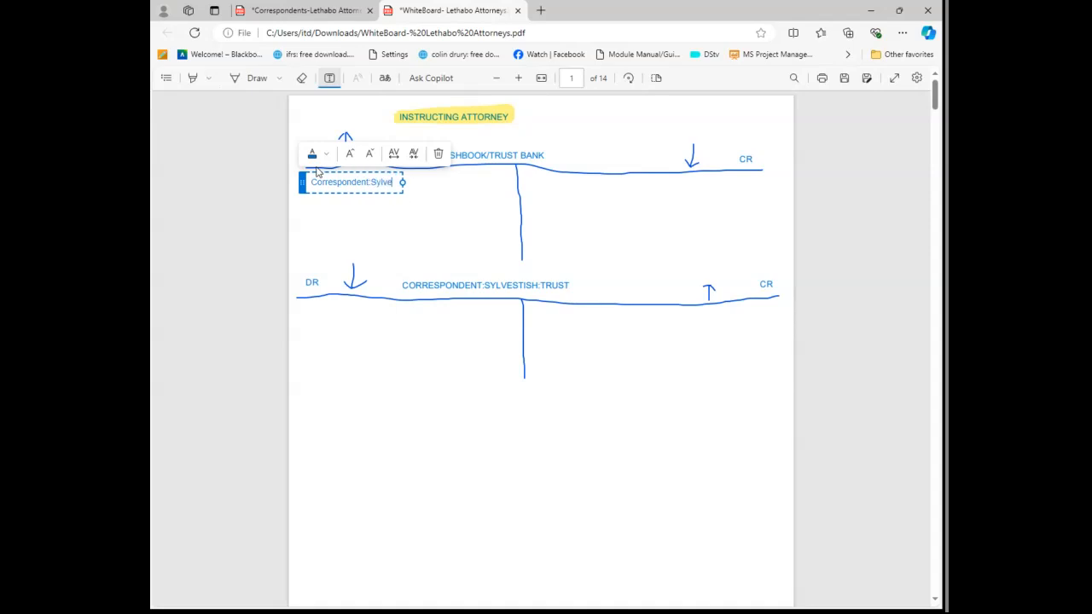
type("stish-T")
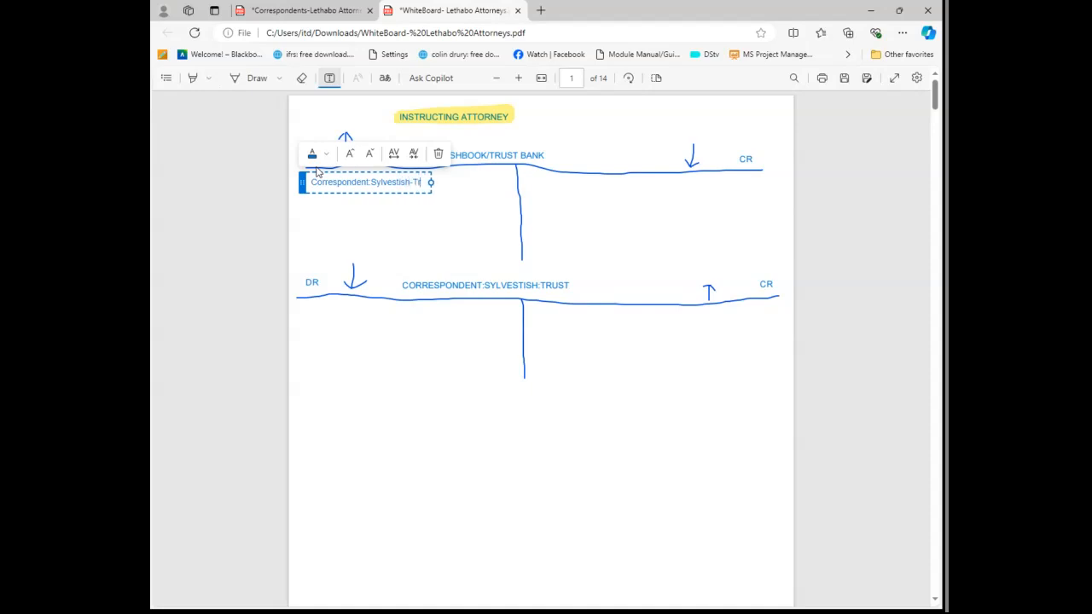
type("rust    ")
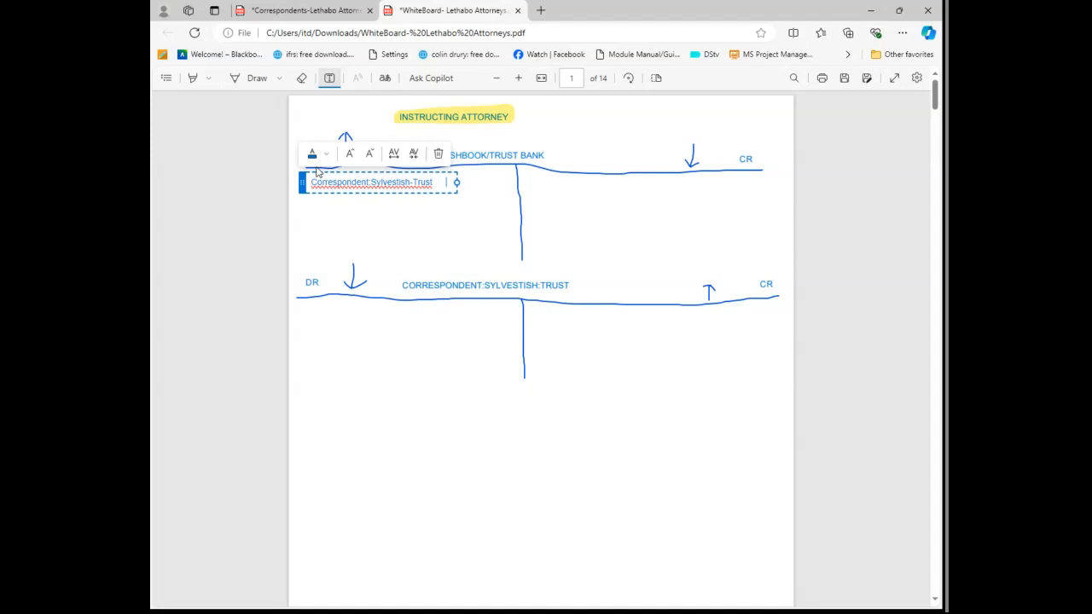
type("  3 033")
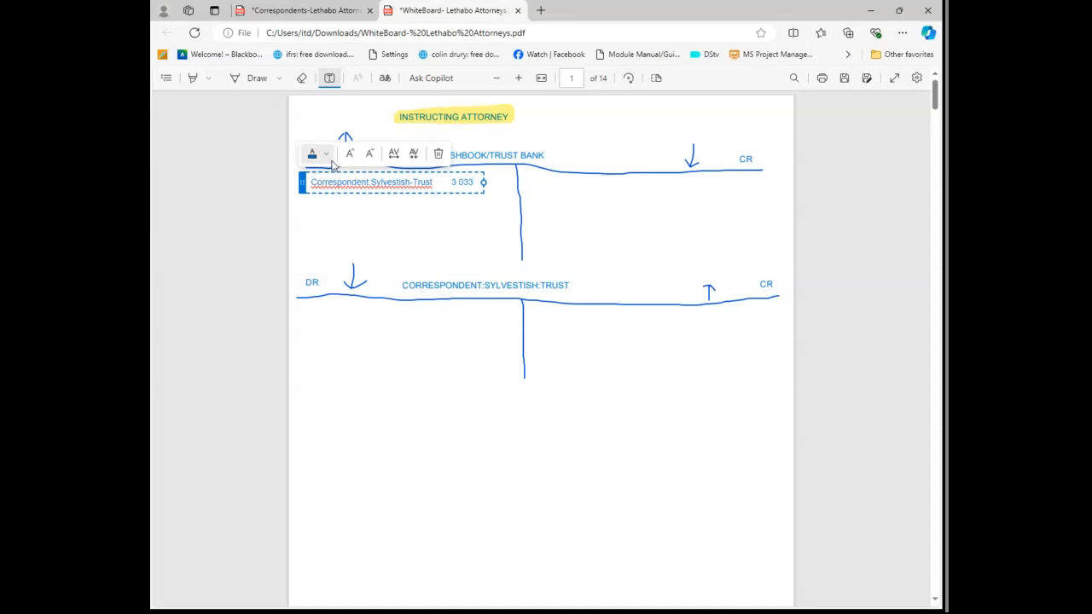
left_click(326, 155)
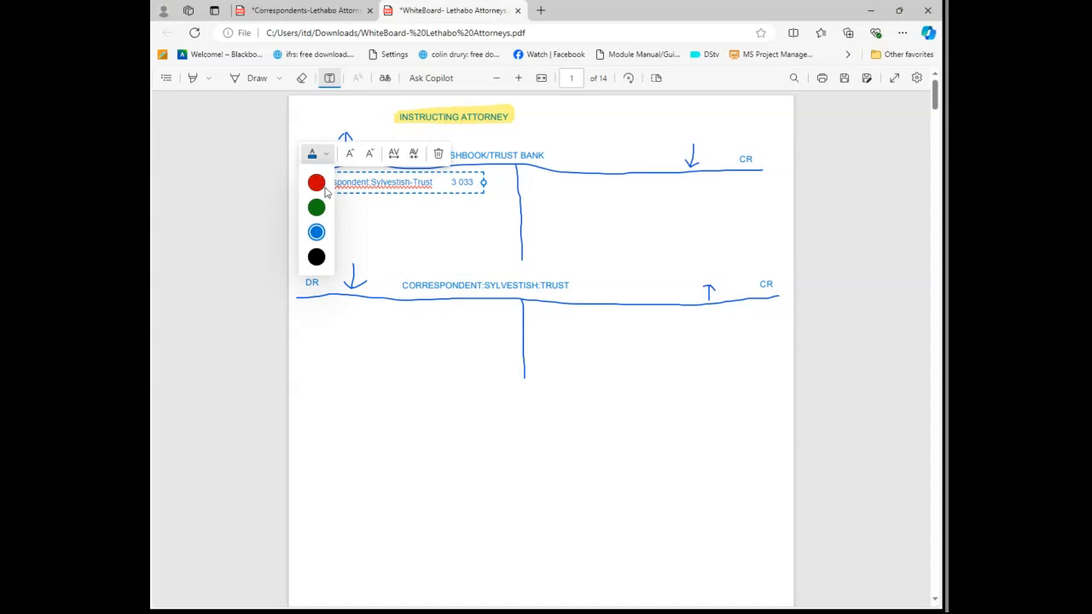
left_click(324, 190)
left_click(572, 199)
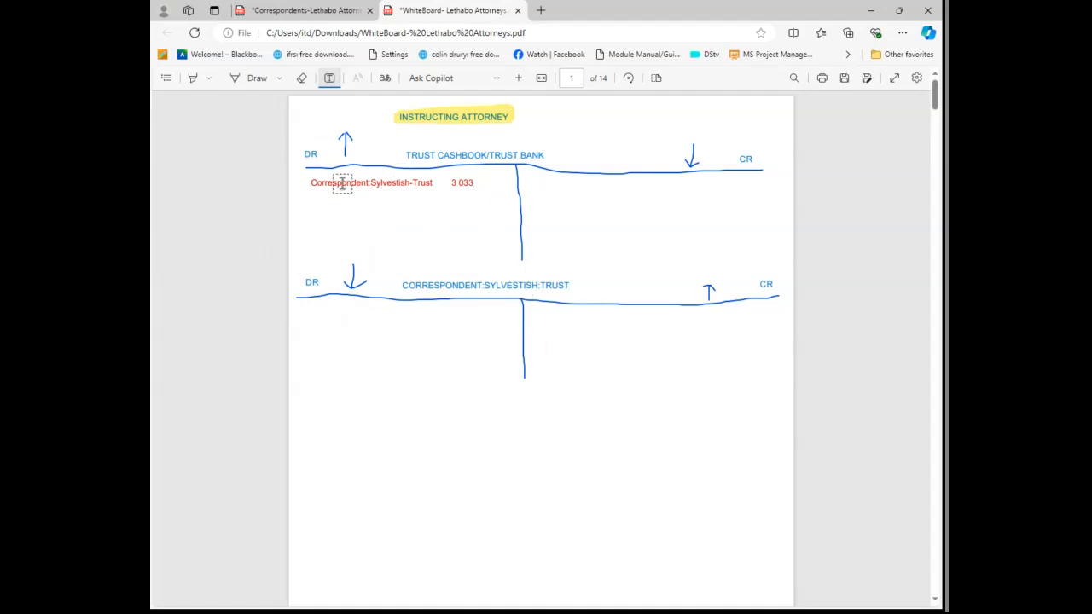
- Enter "Trust Bank" with the amount 3 033 in red on the credit side of the correspondent trust account
left_click(526, 310)
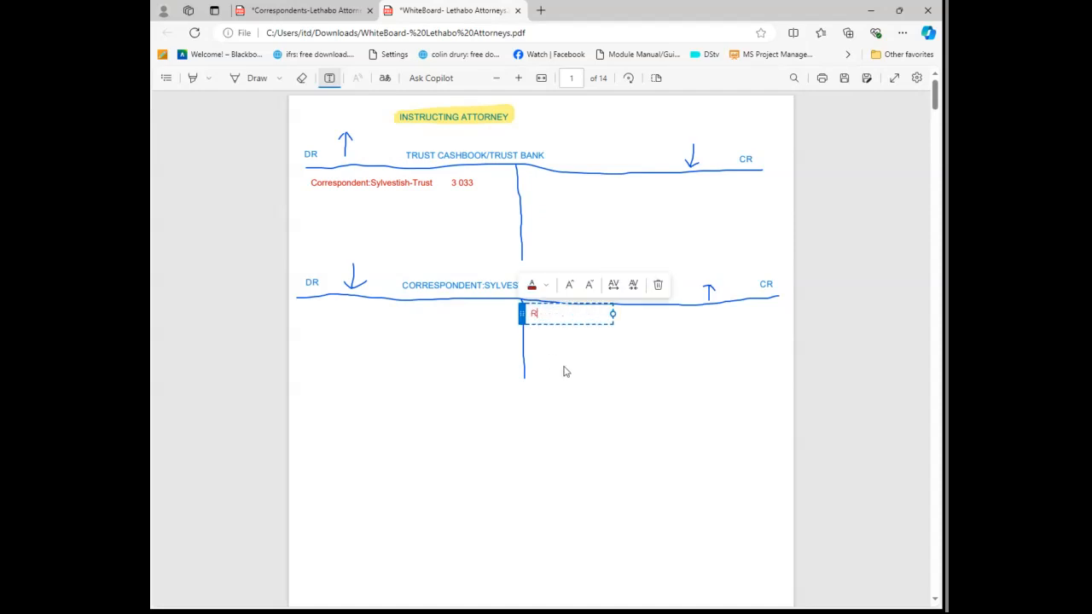
type("Trust Bank                   ")
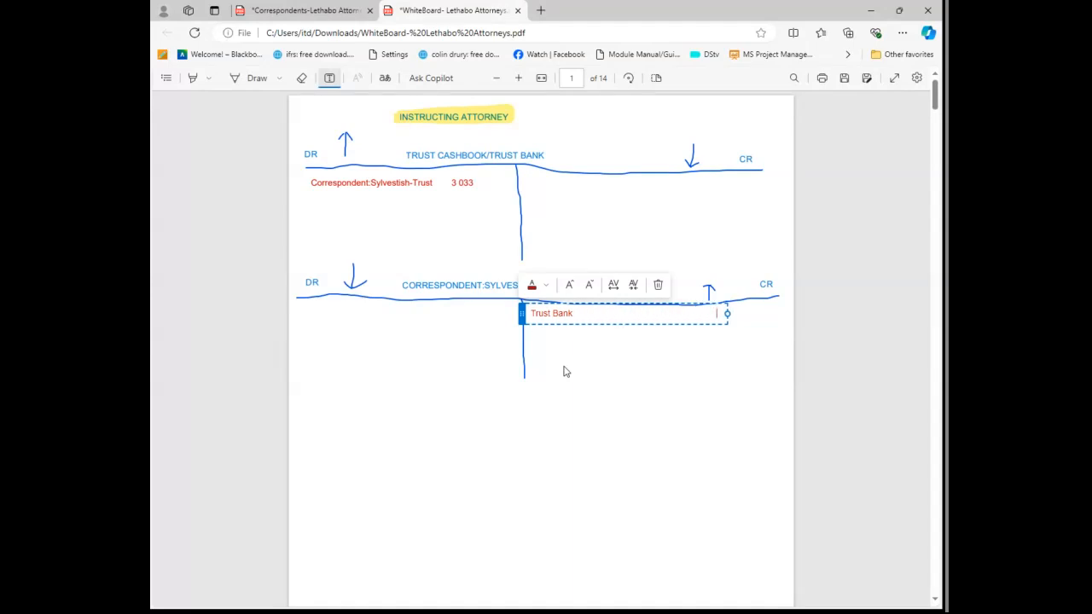
type("                             3 033")
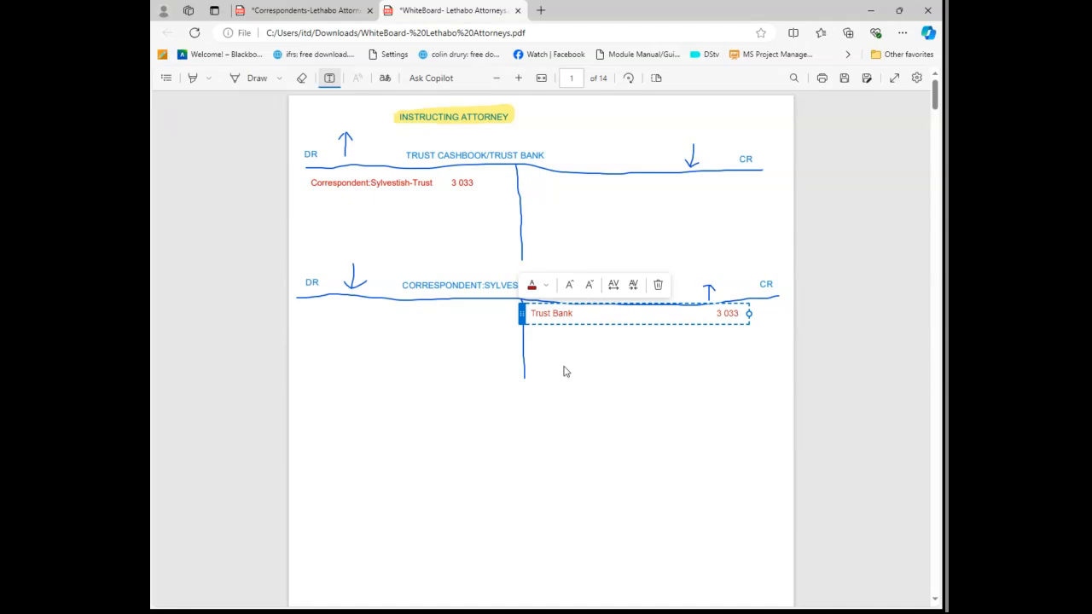
left_click(701, 385)
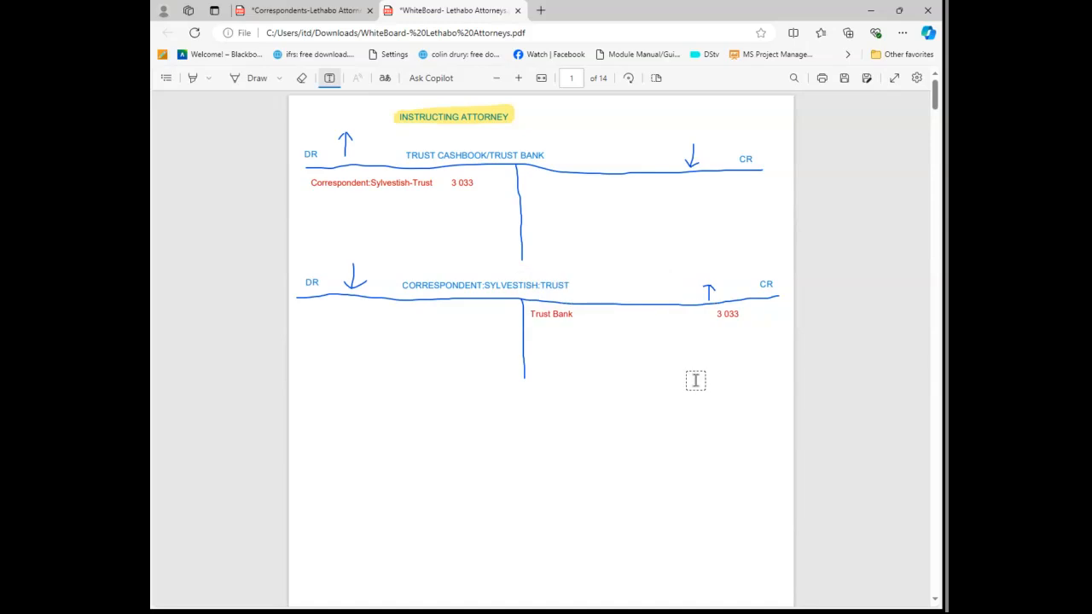
- Draw a third blank T-account freehand below the correspondent trust account, spanning nearly the full page width
left_click(517, 77)
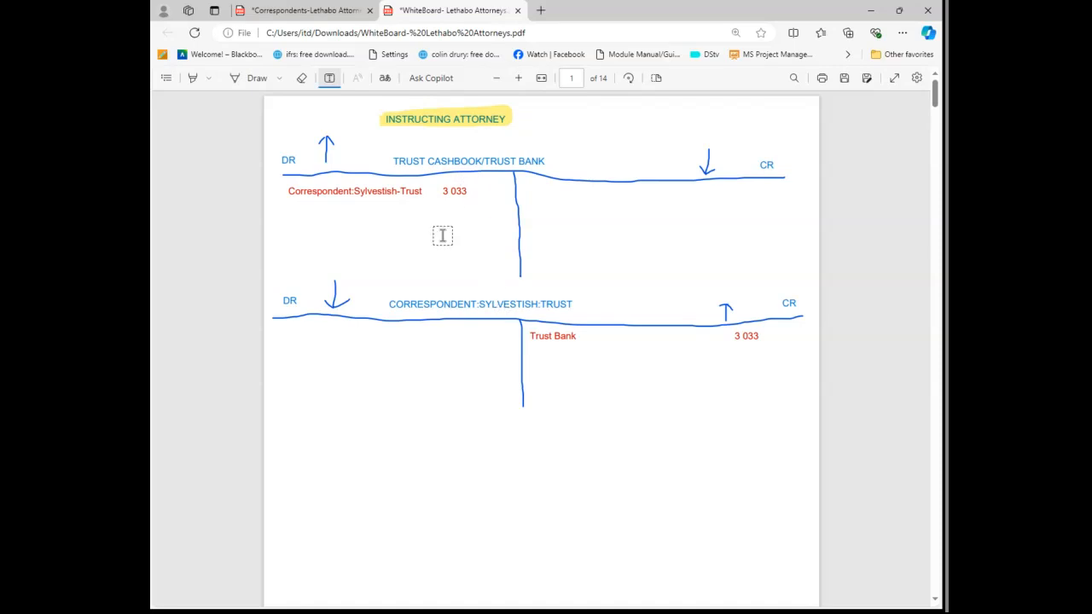
left_click(258, 78)
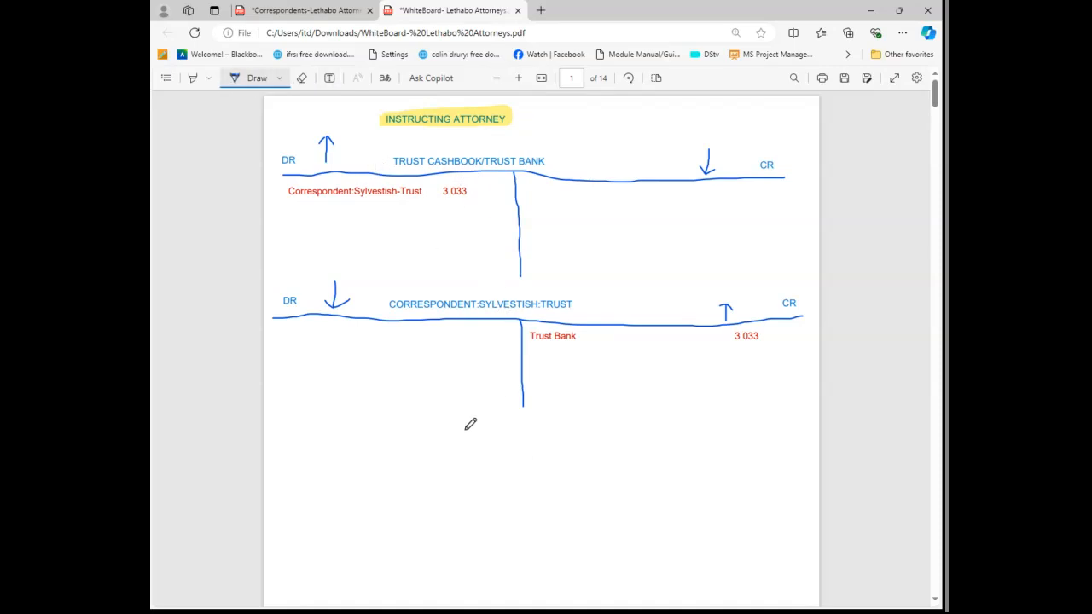
scroll(384, 337, "down", 2)
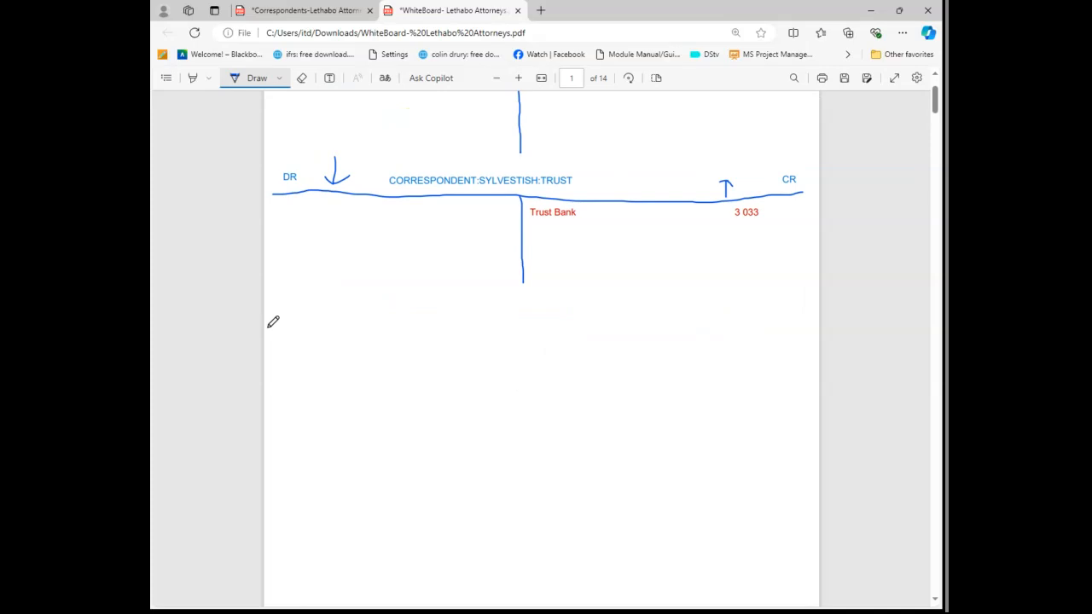
left_click_drag(267, 327, 813, 329)
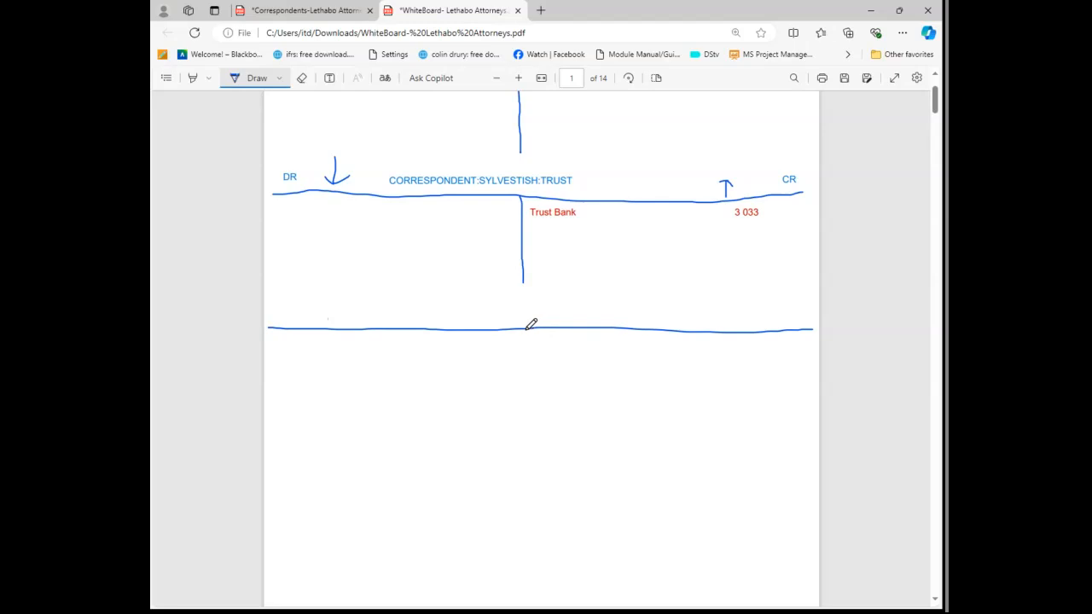
left_click_drag(525, 328, 525, 422)
- Title the third T-account with the client's name followed by "-TRUST", colour the title blue and centre it above the vertical line
left_click(330, 77)
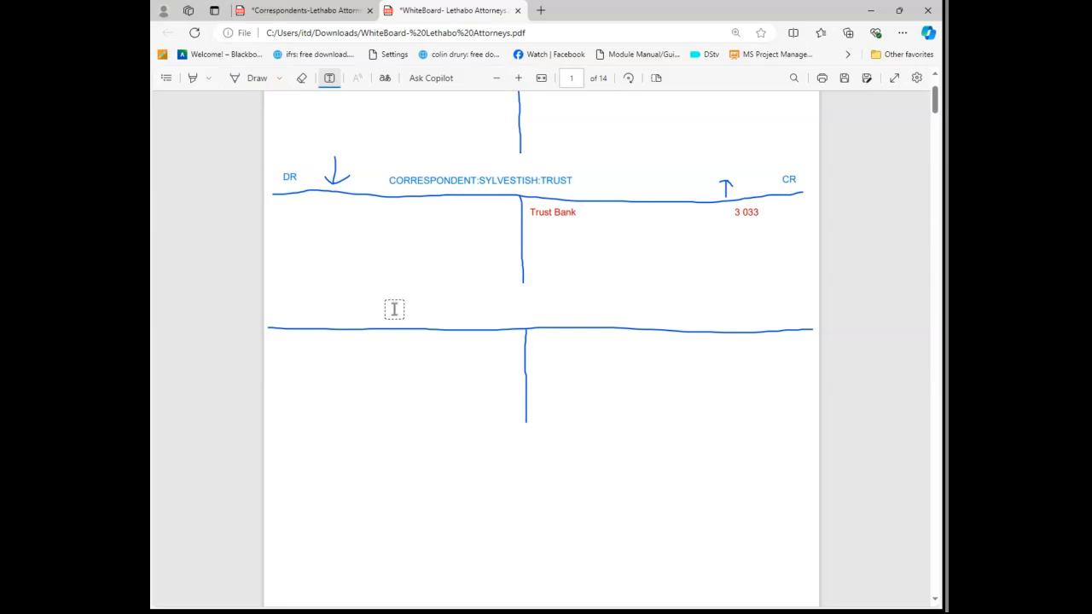
left_click(391, 316)
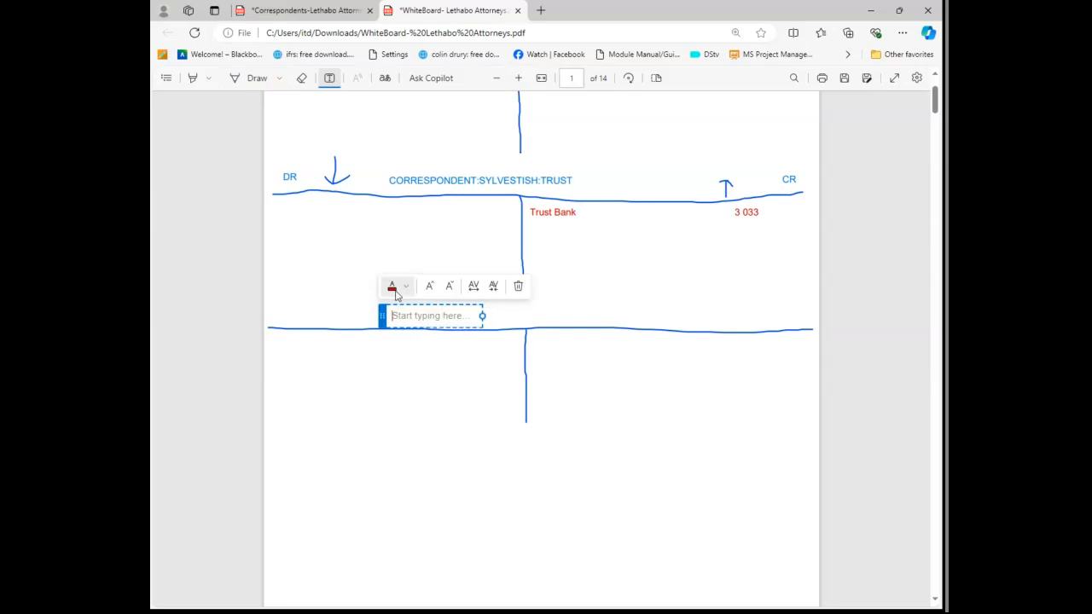
type("KAMOGE")
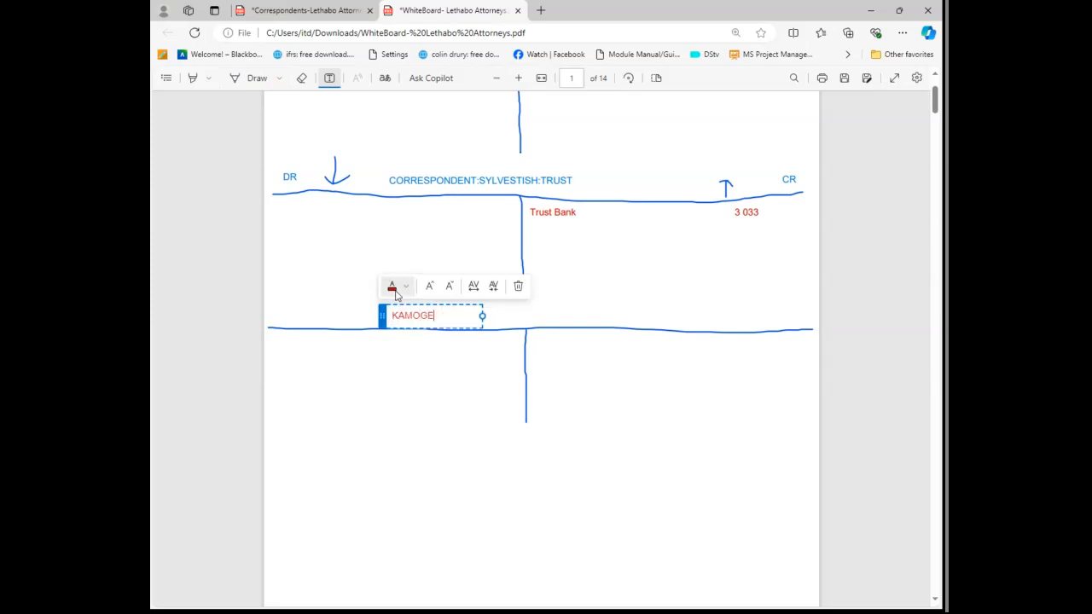
type("LO-TRUST")
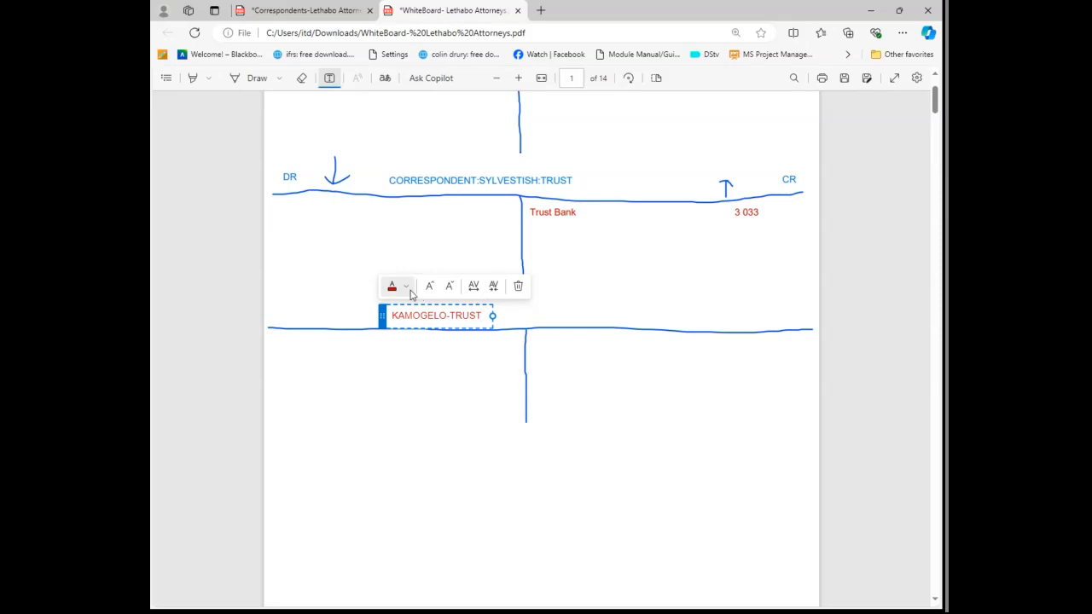
left_click(407, 288)
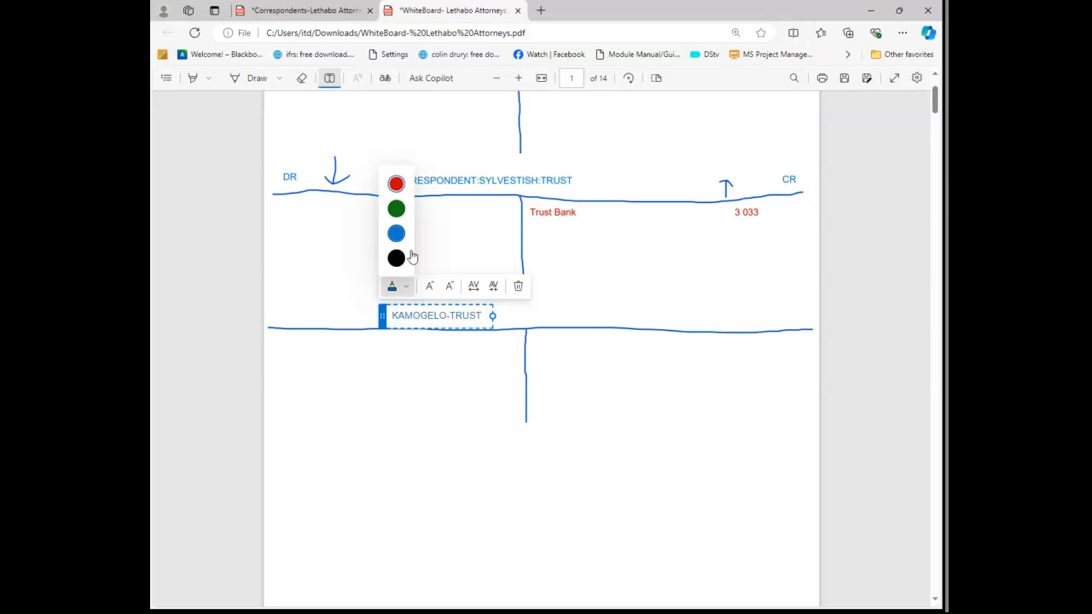
left_click(395, 233)
left_click_drag(483, 328, 563, 328)
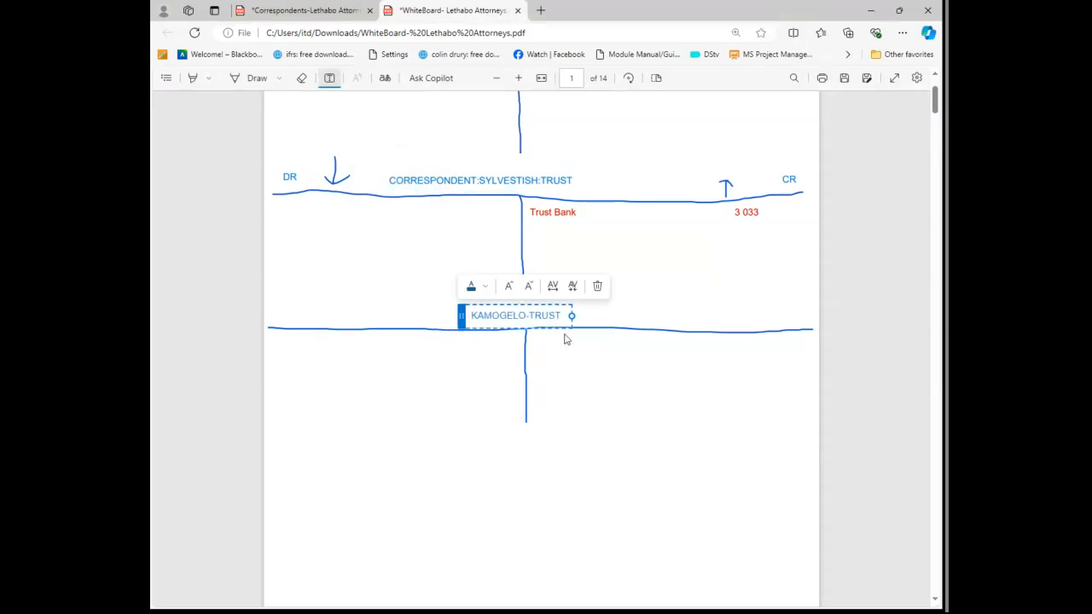
left_click(567, 340)
scroll(529, 150, "up", 3)
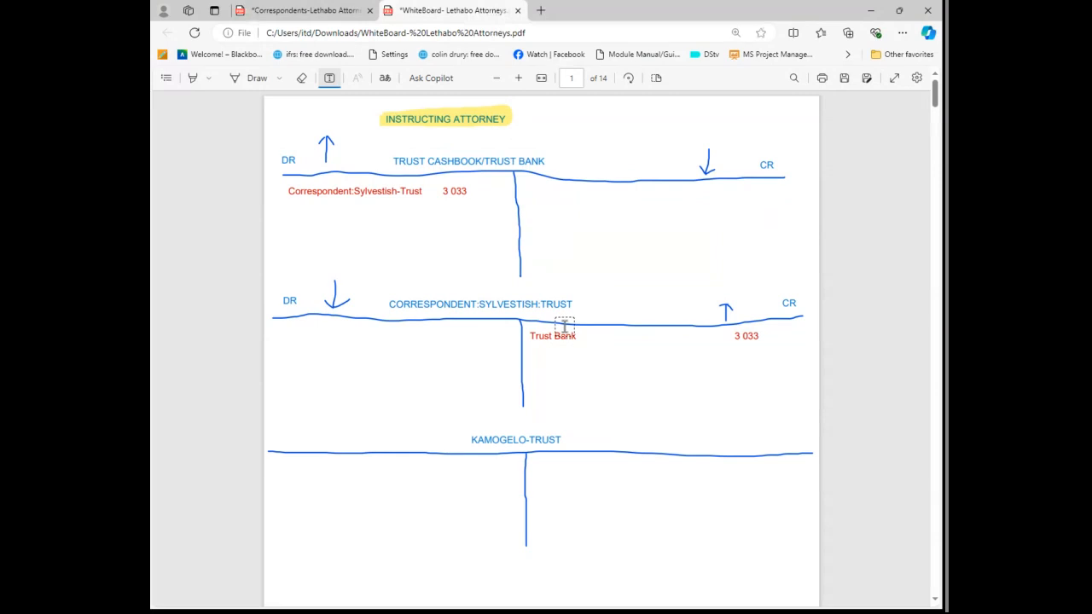